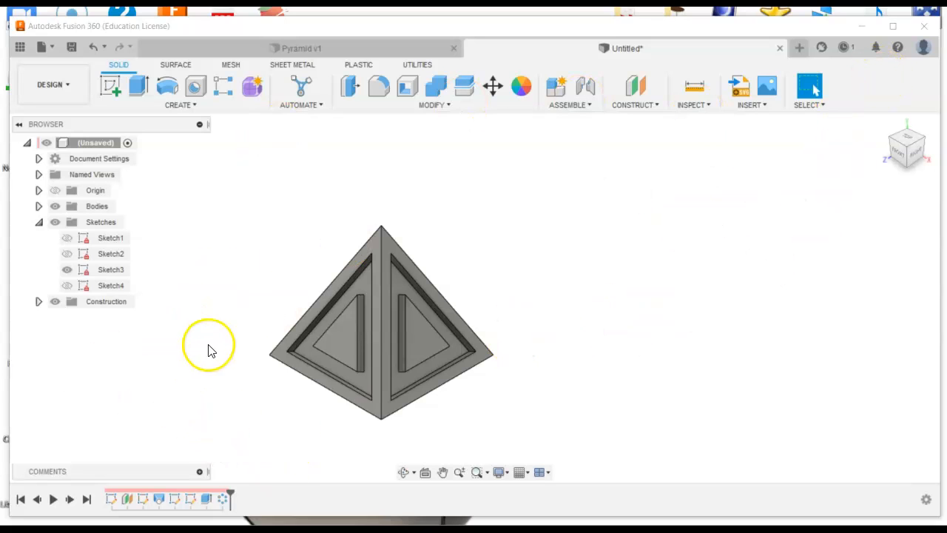
Zoom in and out on the pyramid to examine its recessed front and right faces
scroll(215, 338, up, 2)
scroll(215, 340, down, 2)
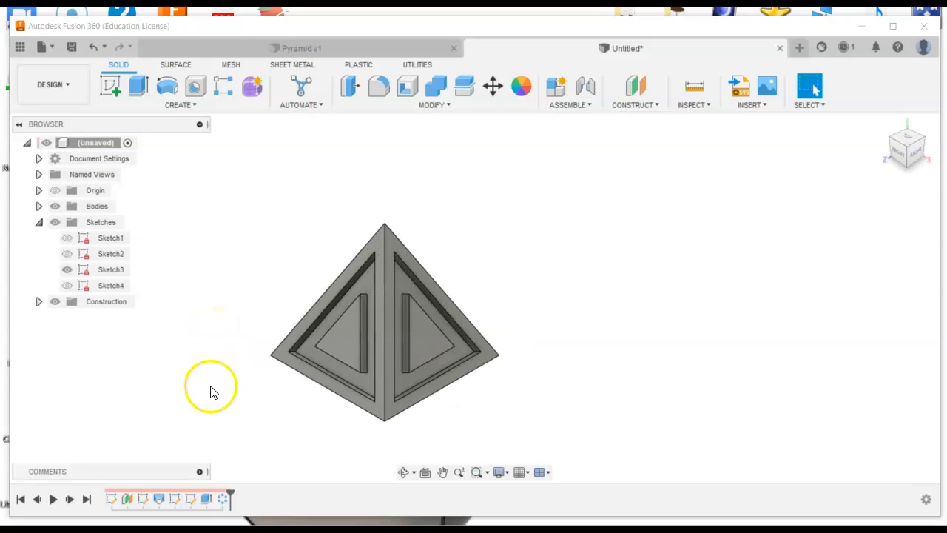
scroll(213, 392, up, 1)
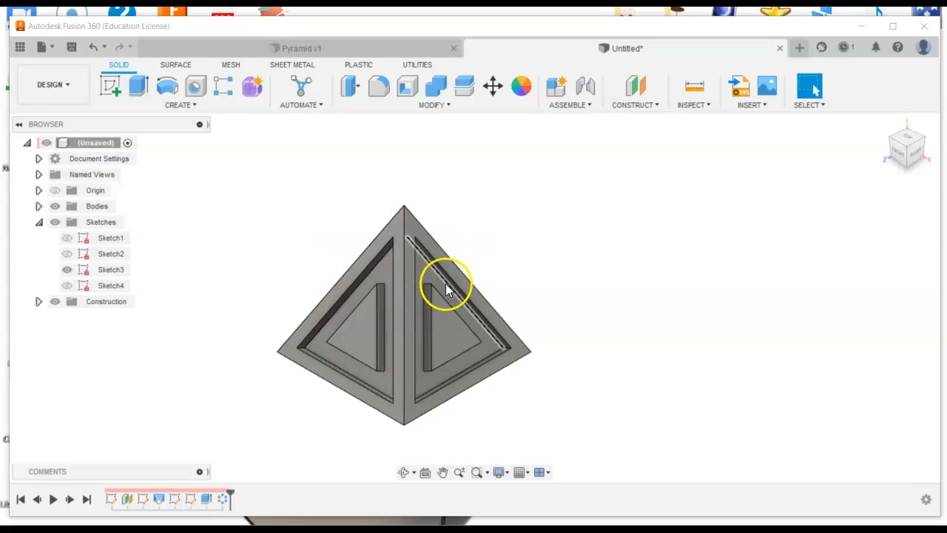
scroll(404, 299, up, 3)
scroll(410, 307, down, 3)
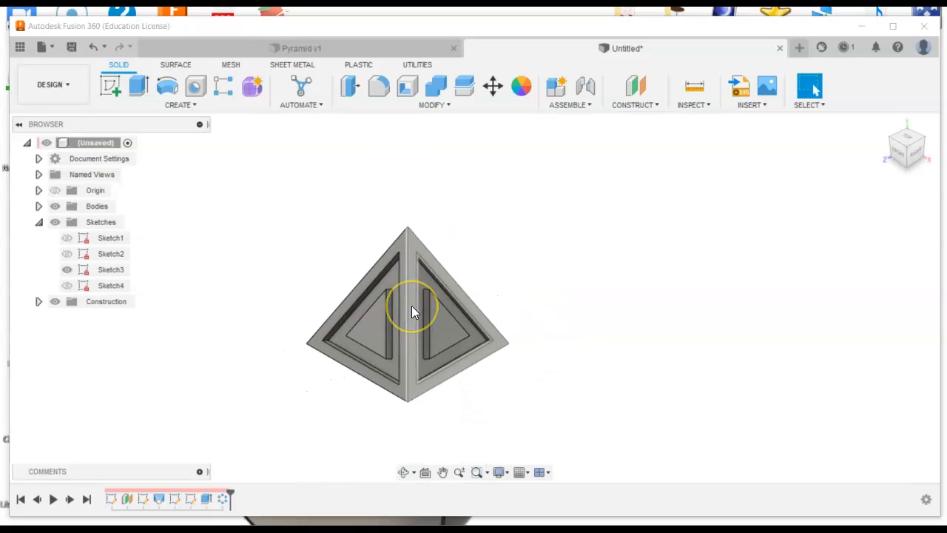
scroll(411, 306, up, 3)
scroll(411, 306, down, 1)
scroll(412, 306, down, 2)
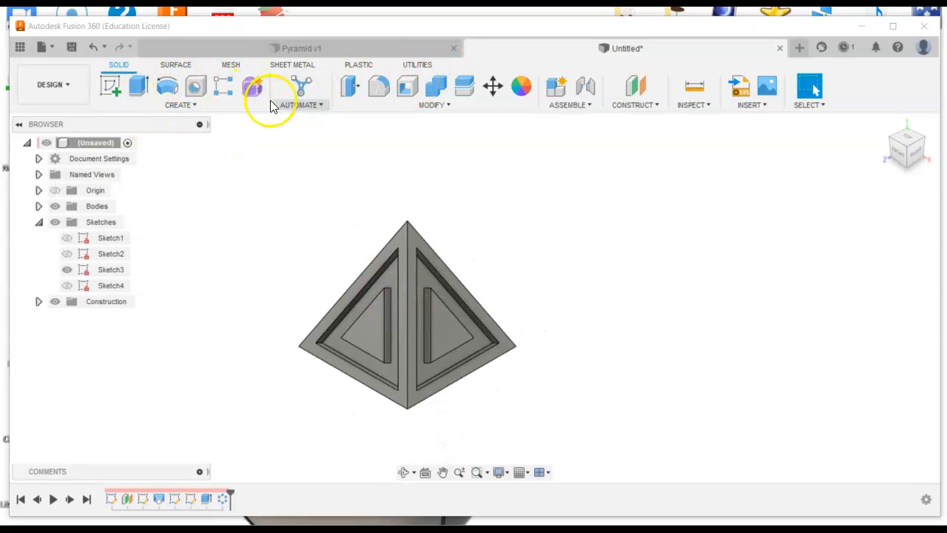
mouse_move(399, 331)
shift+middle_down()
mouse_move(409, 334)
mouse_move(492, 266)
mouse_move(488, 345)
mouse_move(499, 361)
shift+middle_up()
scroll(496, 360, up, 3)
scroll(496, 361, down, 3)
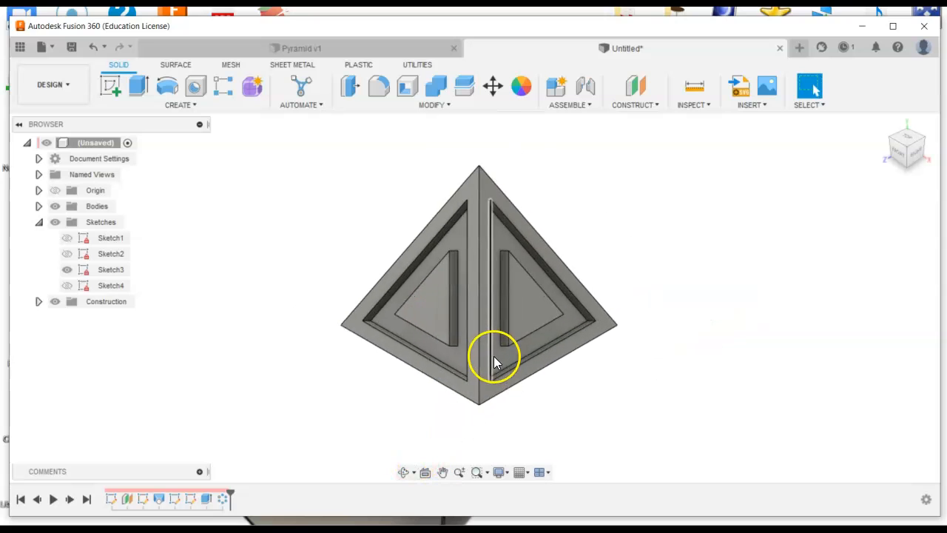
scroll(496, 359, up, 3)
scroll(498, 357, down, 4)
scroll(500, 355, up, 4)
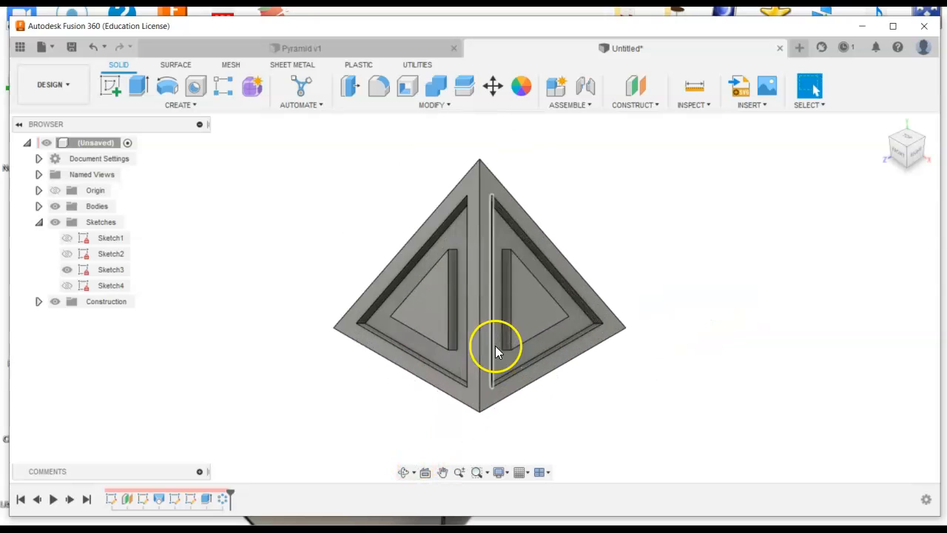
scroll(469, 349, down, 1)
Pan the pyramid across the canvas and zoom in on the edge between its two visible faces
middle_drag(470, 349, 290, 342)
scroll(592, 348, down, 1)
scroll(583, 342, up, 2)
scroll(290, 343, up, 1)
middle_drag(333, 304, 564, 325)
scroll(531, 333, up, 1)
scroll(508, 370, up, 2)
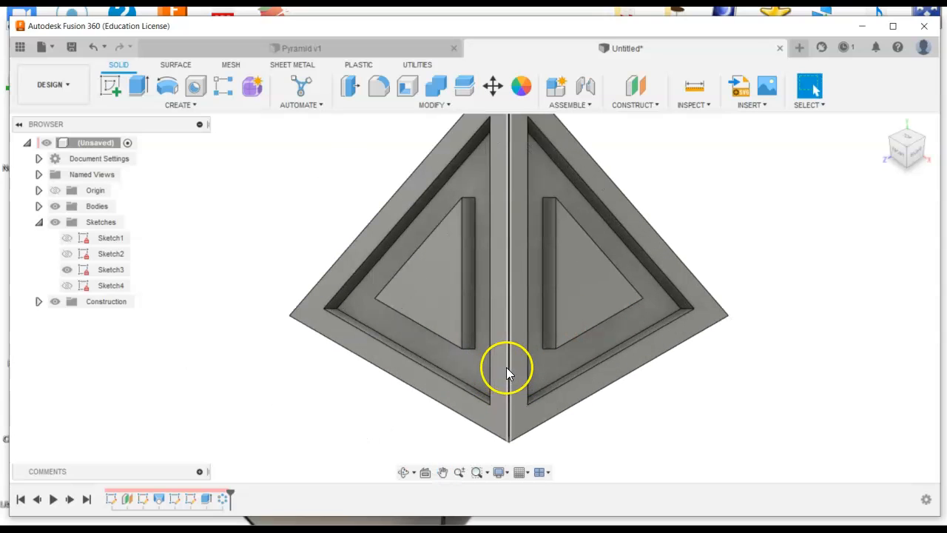
Orbit the pyramid freely and examine it straight from the top before returning to the home view
click(405, 474)
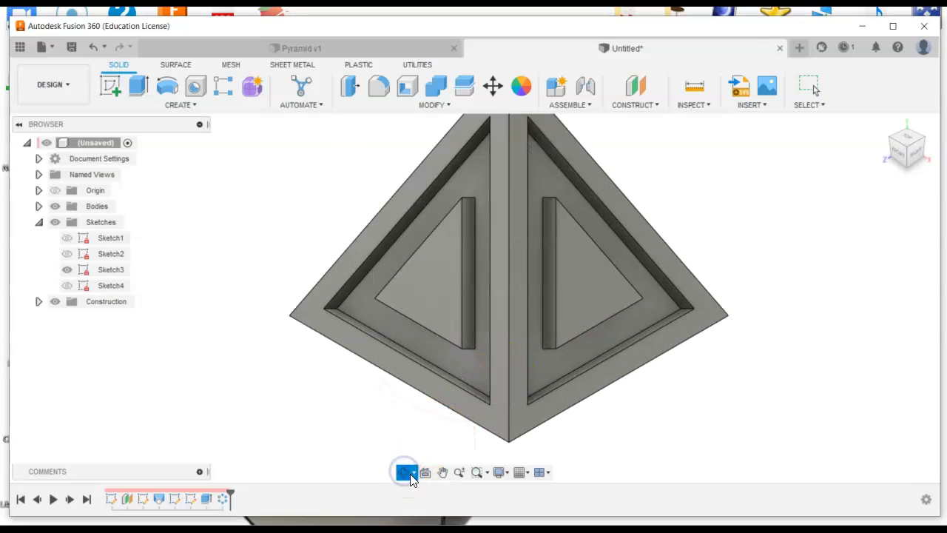
drag(488, 359, 520, 205)
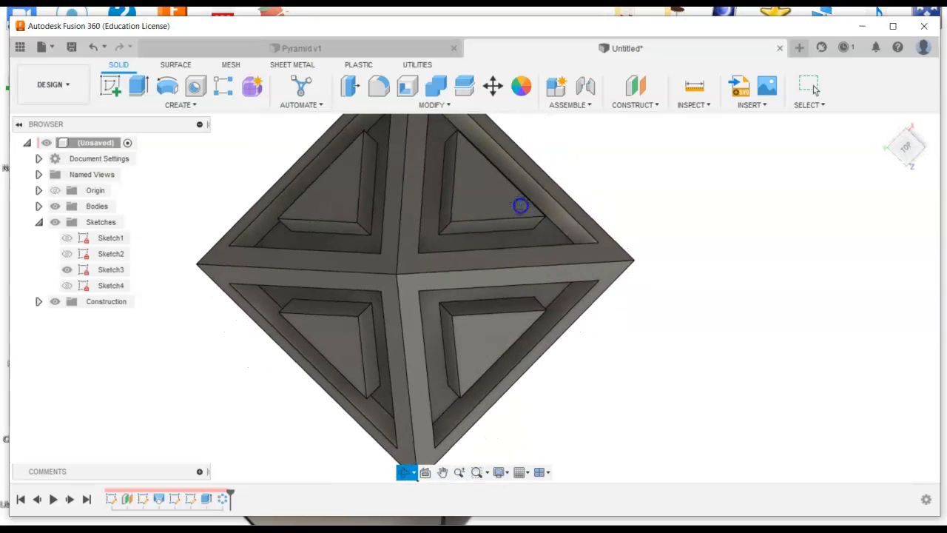
click(906, 146)
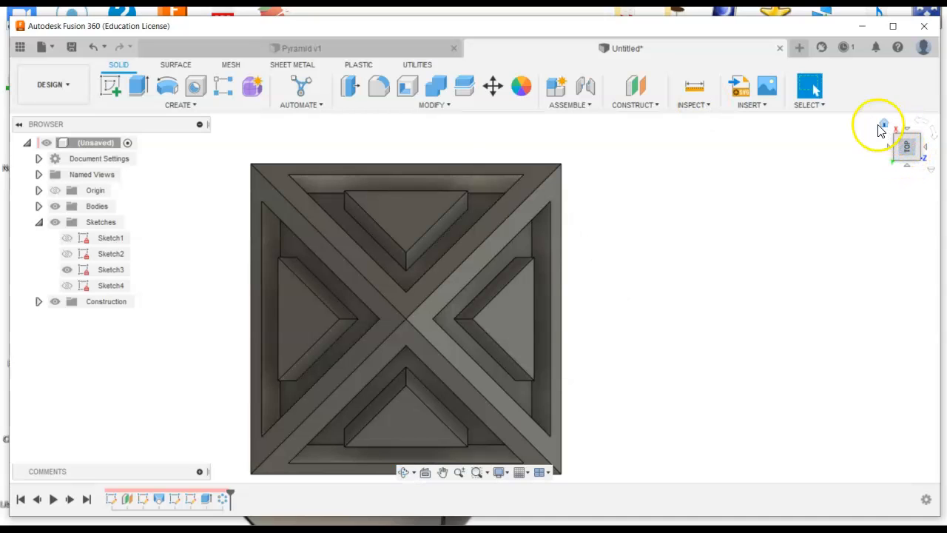
click(884, 122)
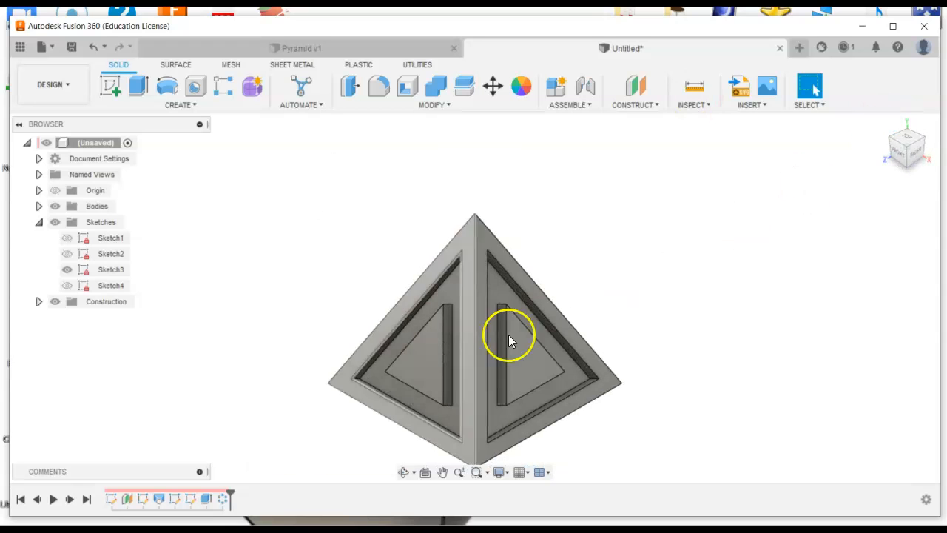
scroll(394, 370, down, 2)
middle_drag(400, 371, 378, 320)
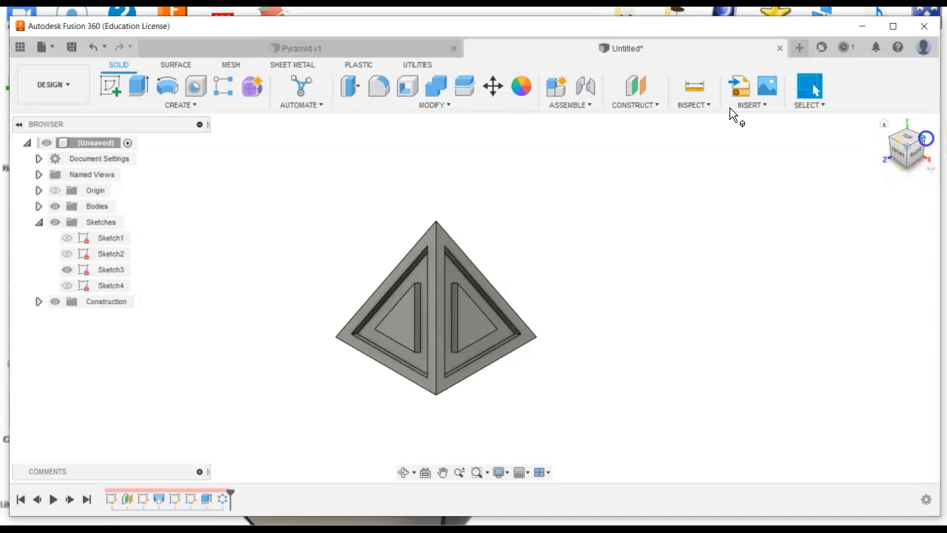
Rotate the isometric view around the pyramid in quarter turns to examine all of its sides
click(925, 138)
click(925, 138)
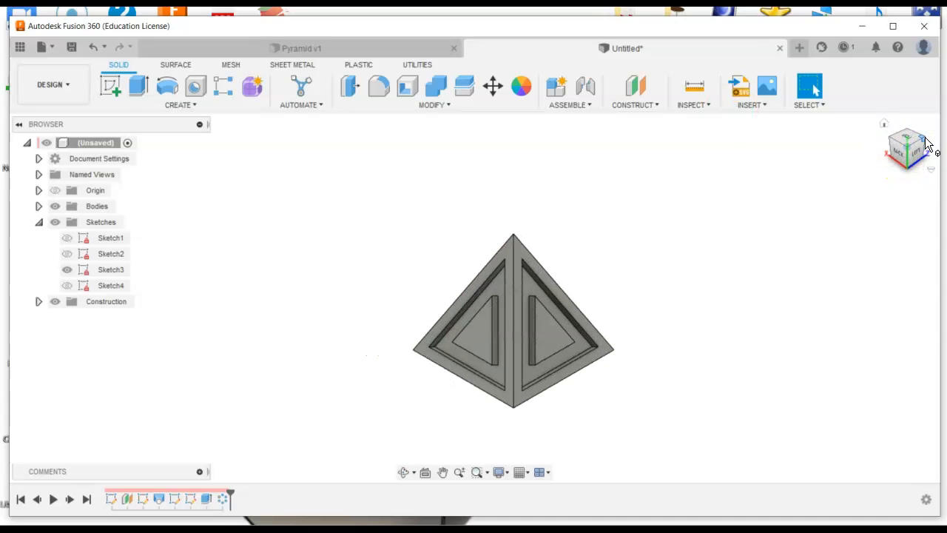
click(925, 139)
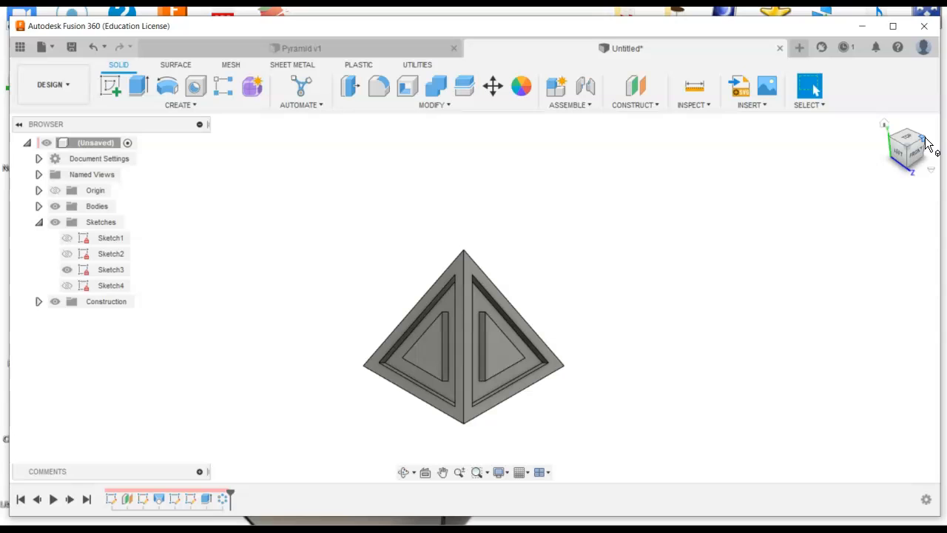
click(925, 138)
click(925, 138)
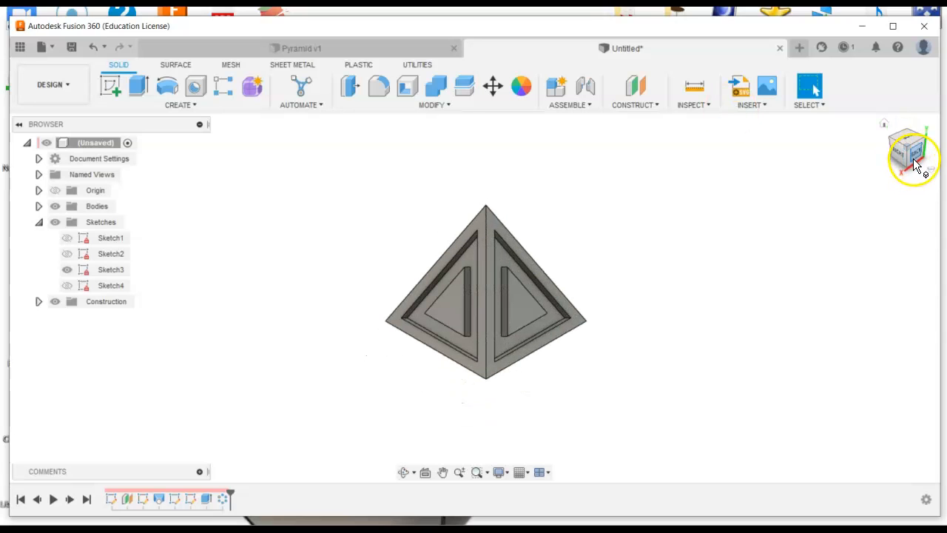
Examine the pyramid's base from the bottom in different rotations and return to the home view
click(918, 154)
click(910, 170)
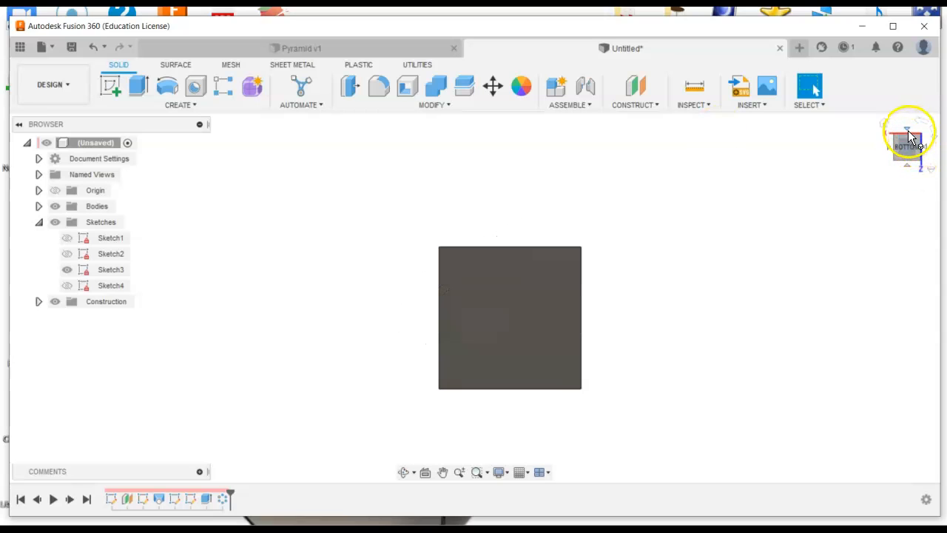
click(910, 134)
click(906, 168)
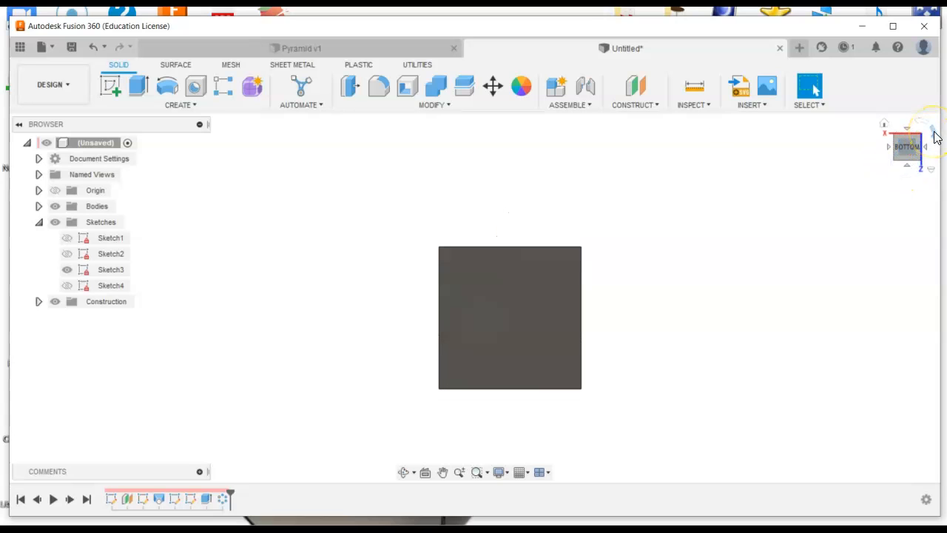
click(935, 135)
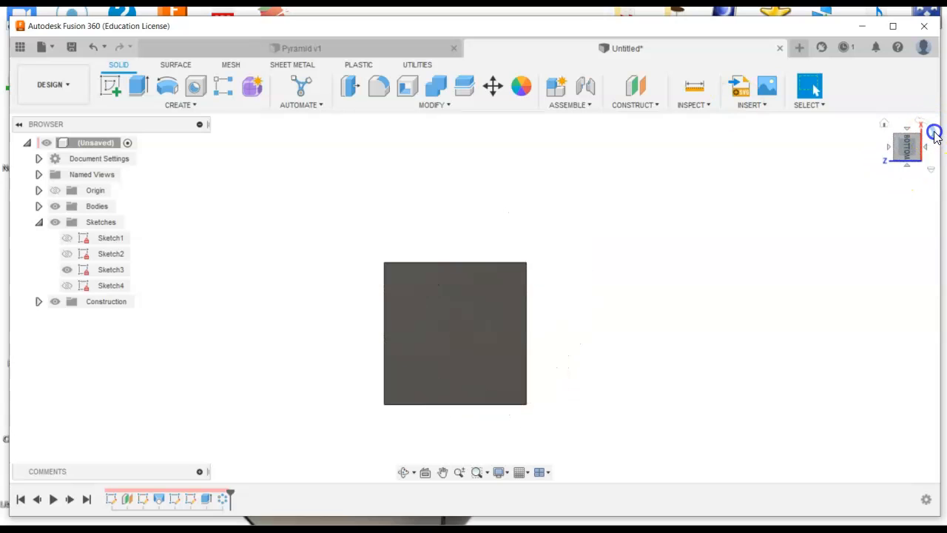
click(934, 136)
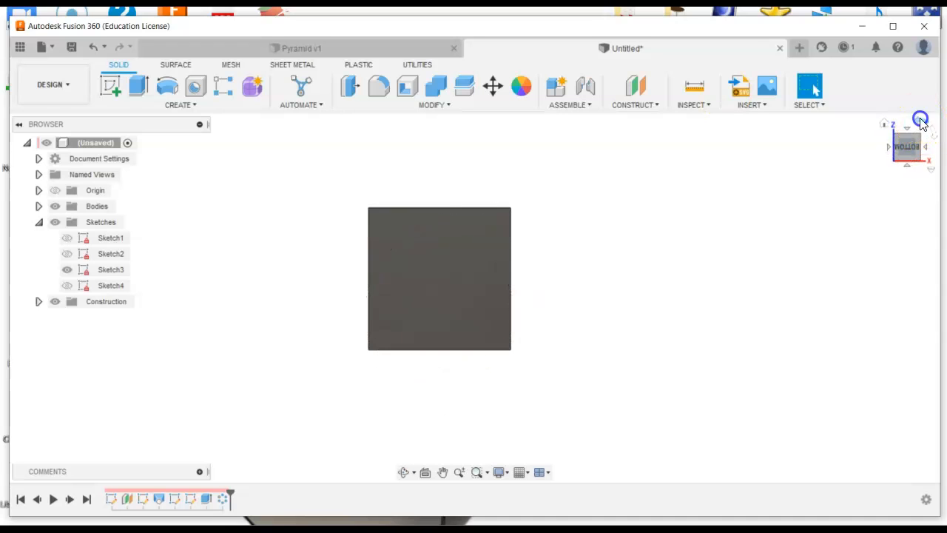
click(921, 121)
click(884, 124)
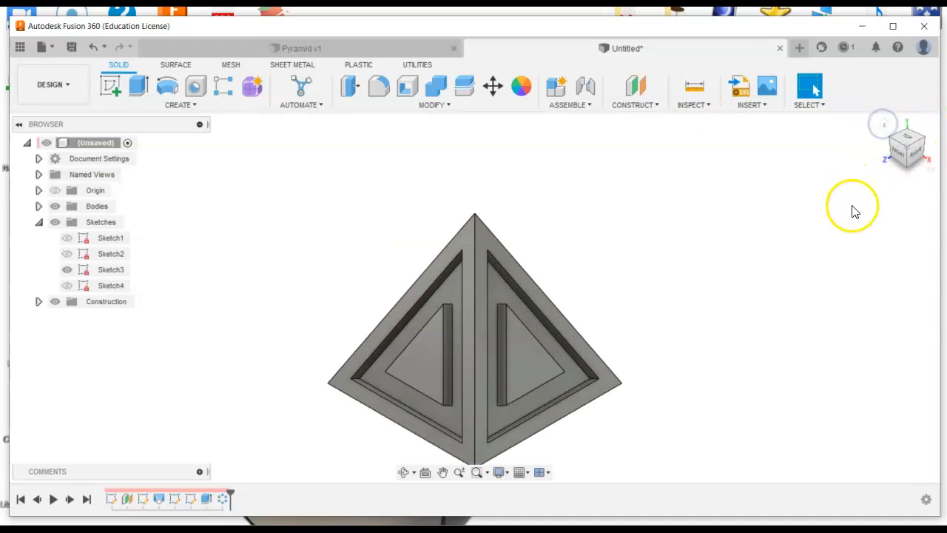
scroll(501, 345, down, 3)
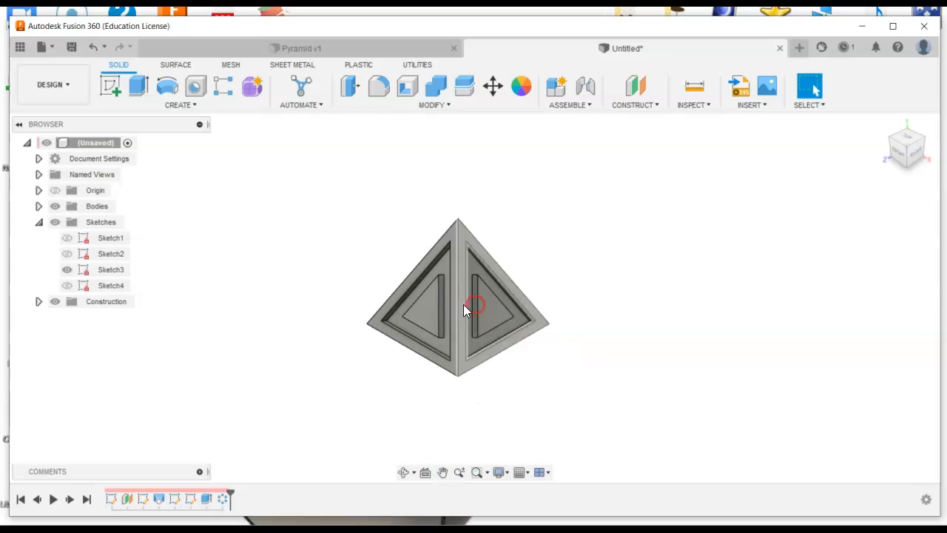
Review the view cube's projection and home view options, and examine the pyramid's faces up close
click(930, 172)
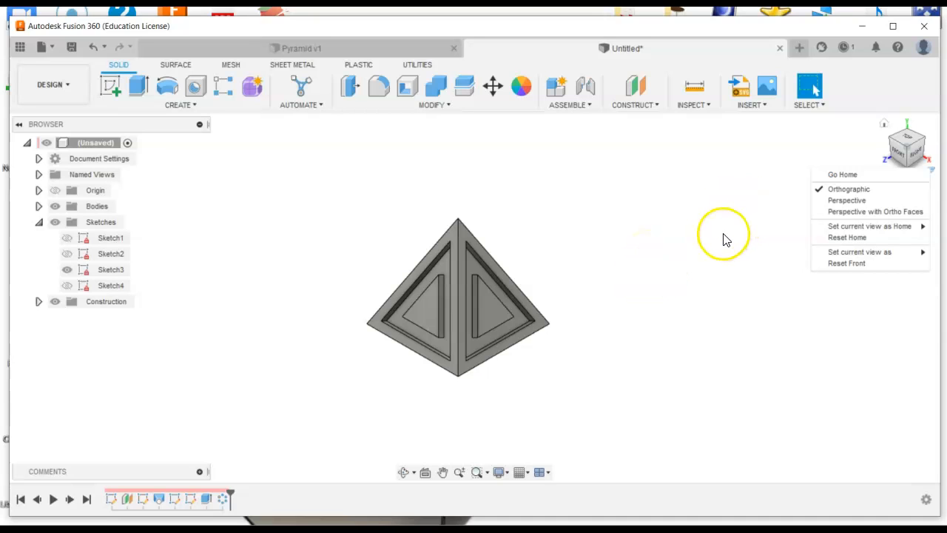
click(682, 243)
scroll(575, 295, down, 2)
scroll(562, 310, up, 3)
middle_drag(548, 319, 606, 299)
drag(605, 298, 566, 321)
key(Escape)
scroll(543, 315, up, 3)
scroll(543, 315, down, 3)
scroll(546, 319, up, 4)
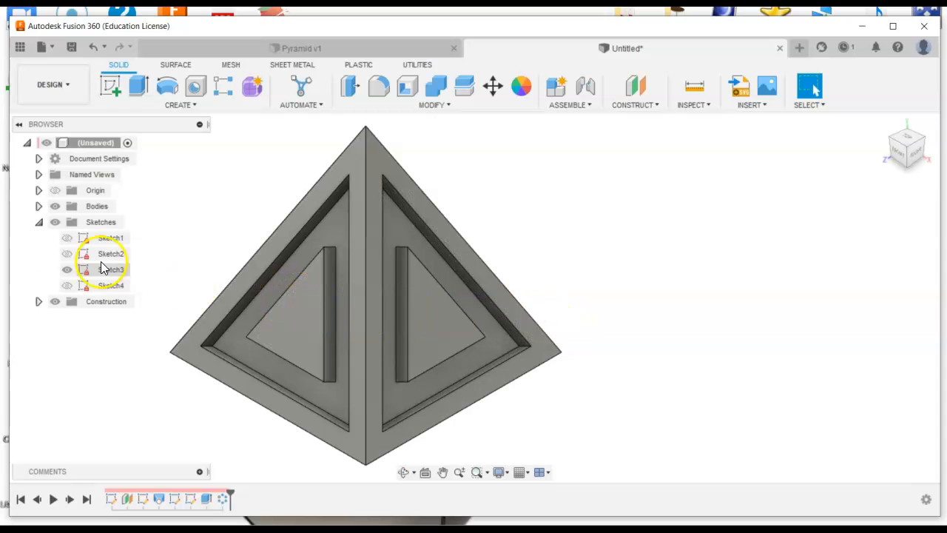
Create a new blank design
click(50, 50)
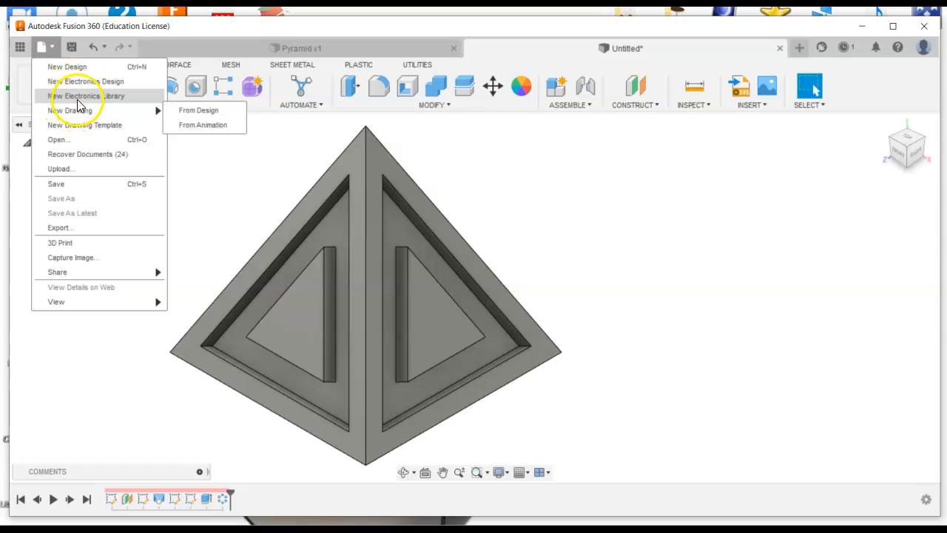
mouse_move(77, 116)
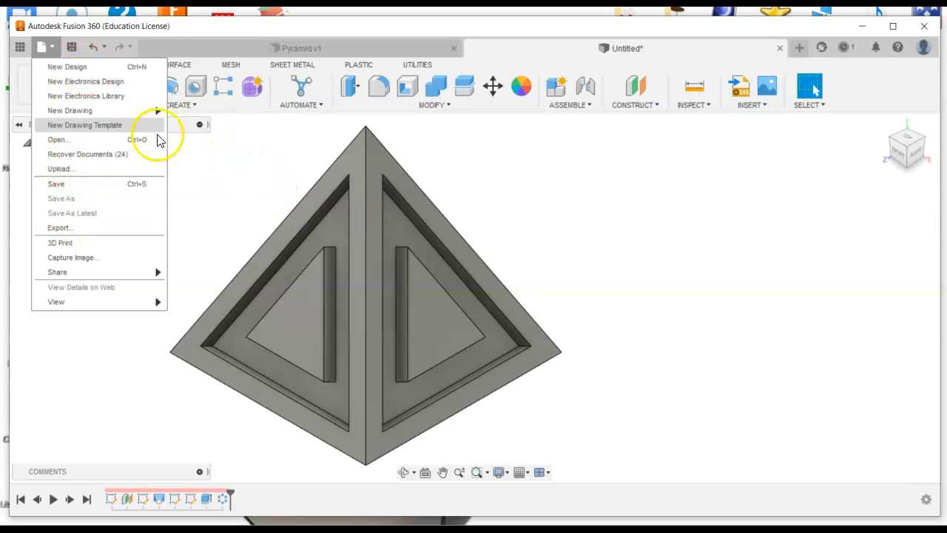
click(74, 71)
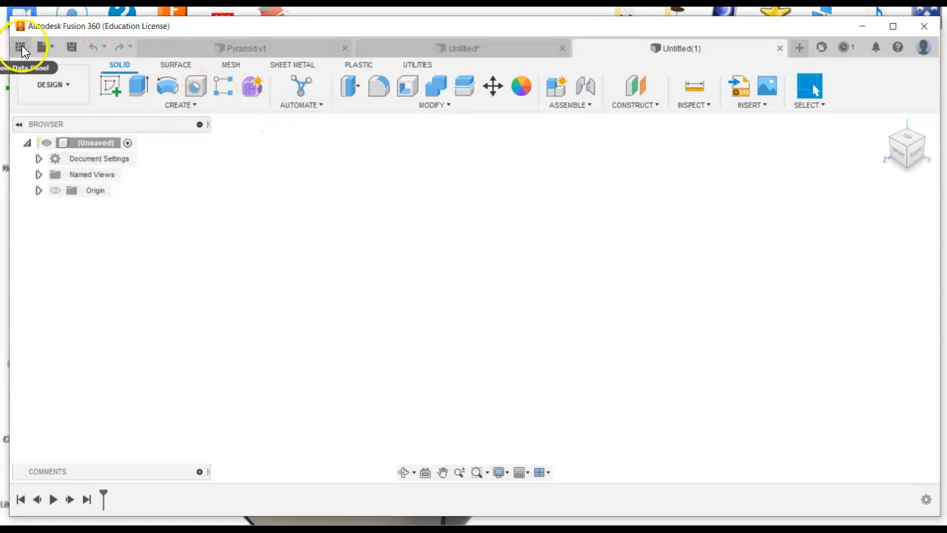
Browse the files of the AUTOMOBLOX CAR, childs toy, CIM Class, color and Demo Project projects without opening any
click(46, 51)
click(56, 140)
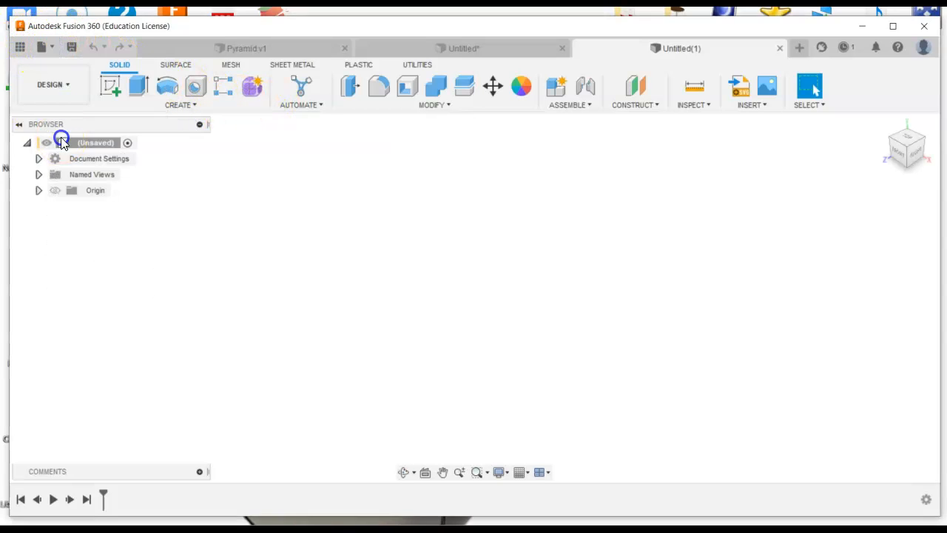
scroll(463, 255, down, 3)
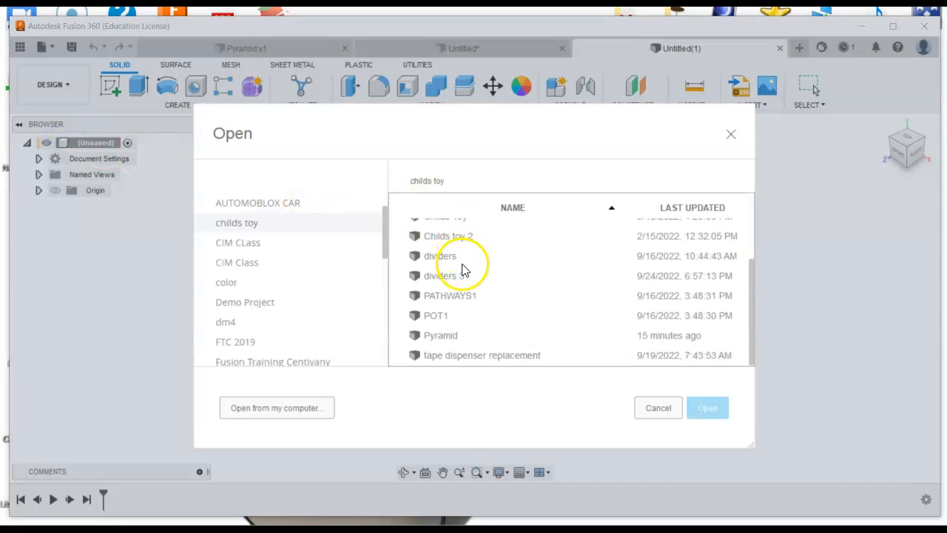
click(191, 163)
click(252, 203)
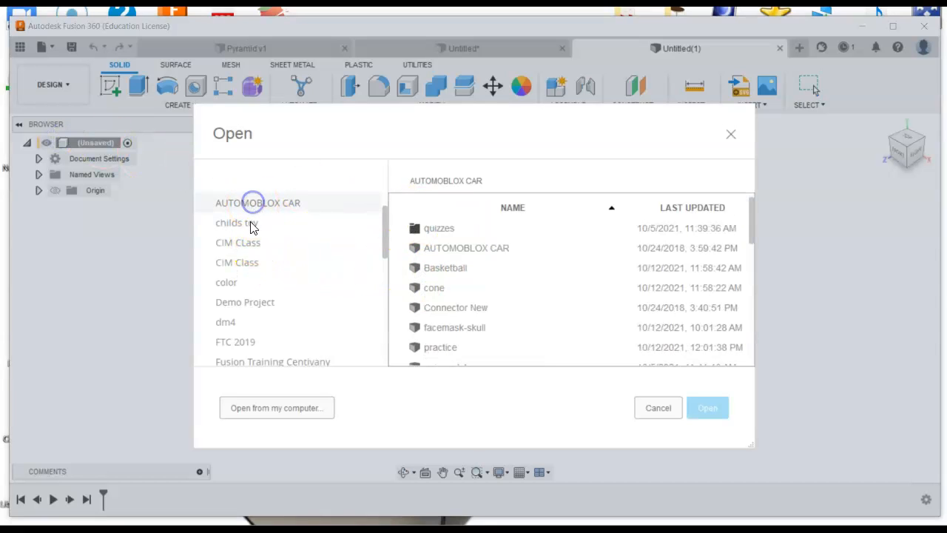
click(234, 224)
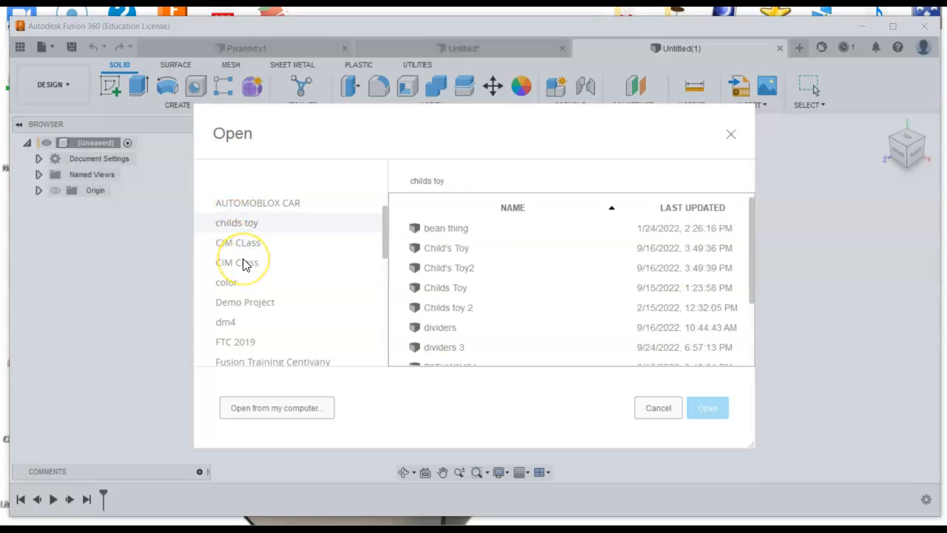
click(244, 264)
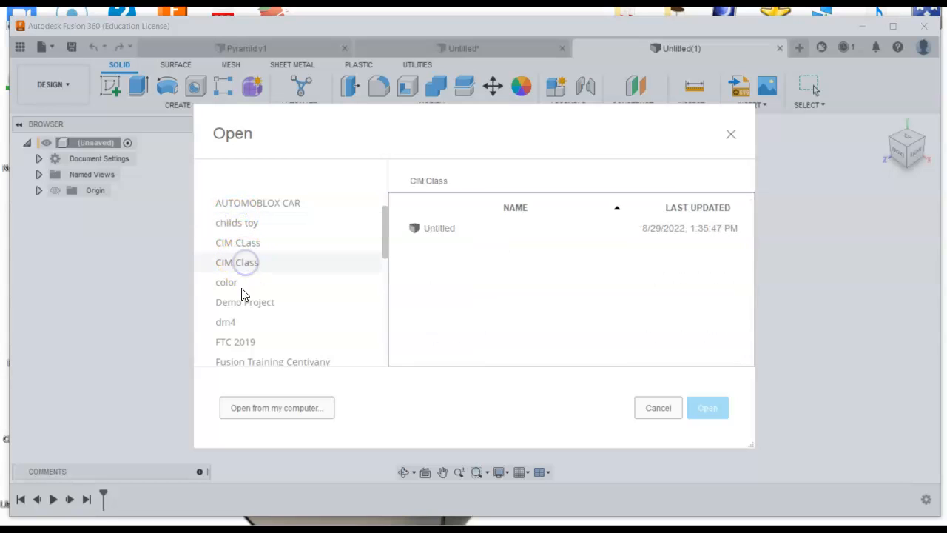
click(237, 287)
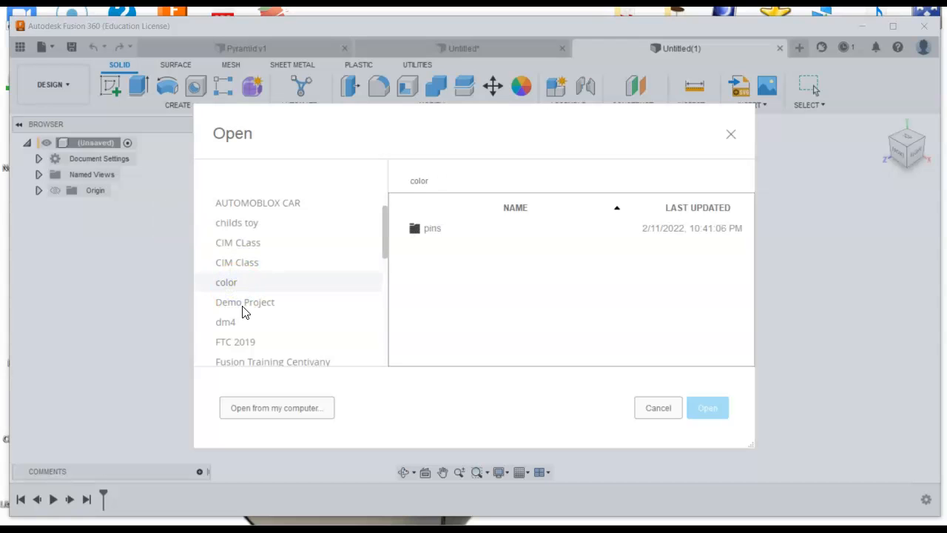
click(243, 304)
scroll(260, 307, up, 2)
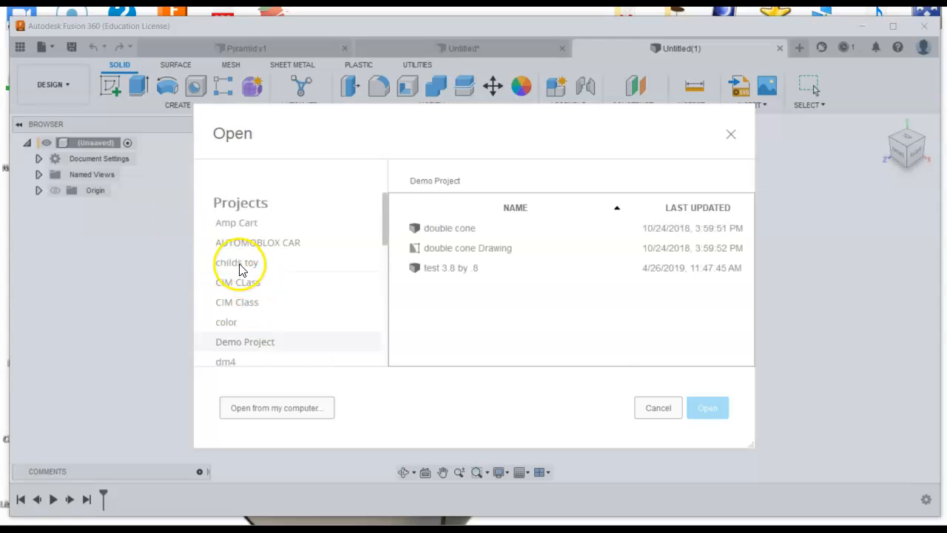
click(673, 411)
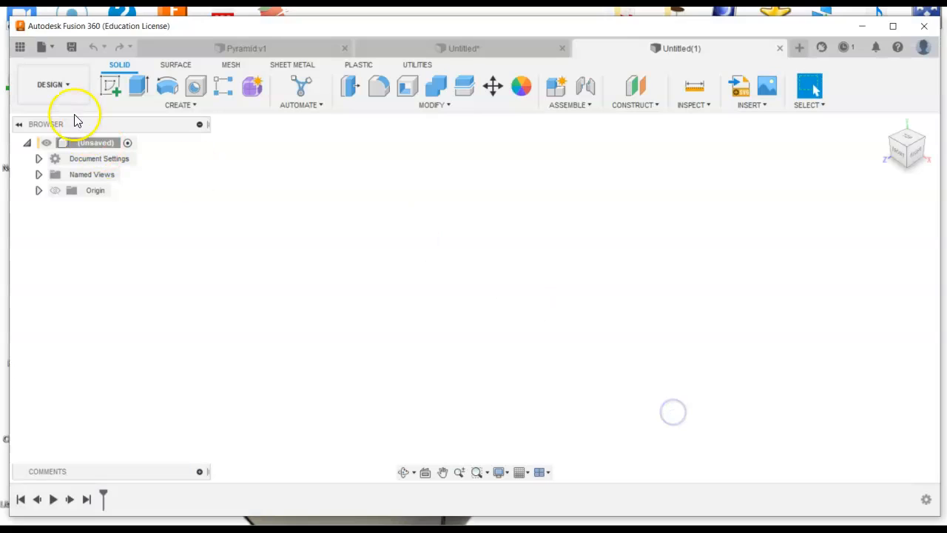
Try to insert a design from the childs toy project into the unsaved design
click(20, 47)
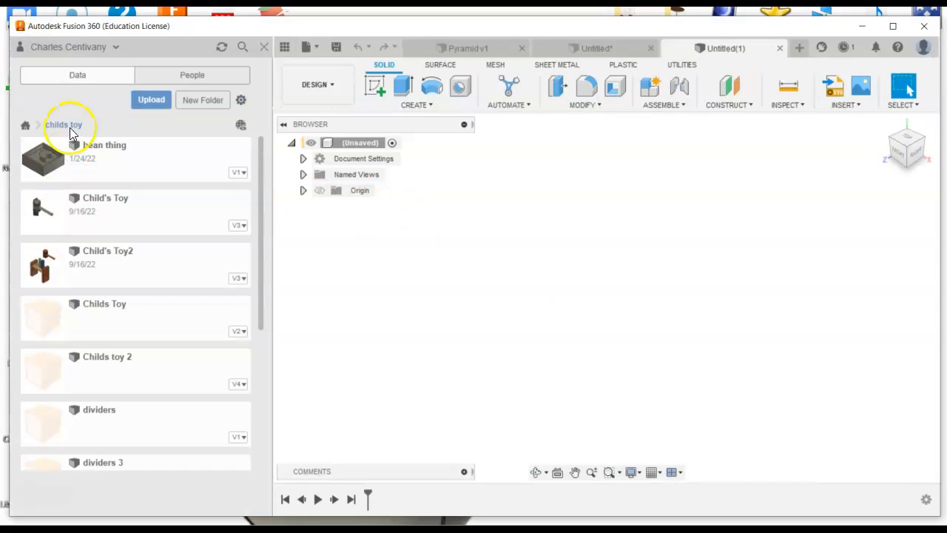
scroll(116, 222, down, 3)
scroll(116, 229, up, 3)
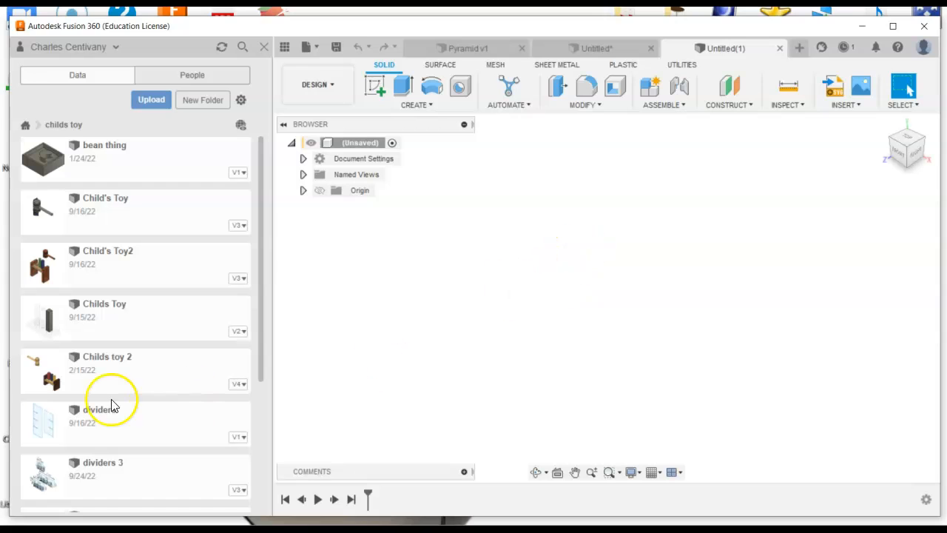
drag(124, 381, 474, 323)
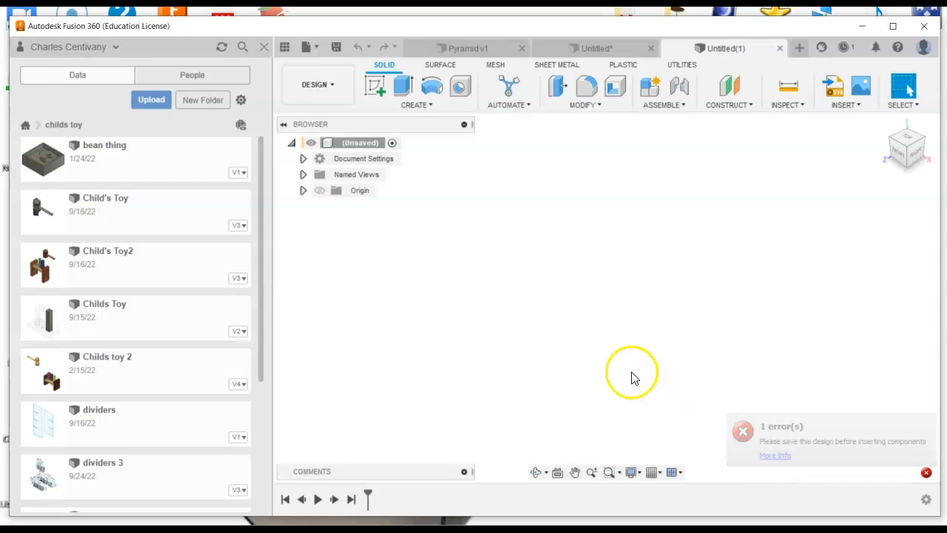
Save the new design as practice33 in the childs toy project
click(335, 49)
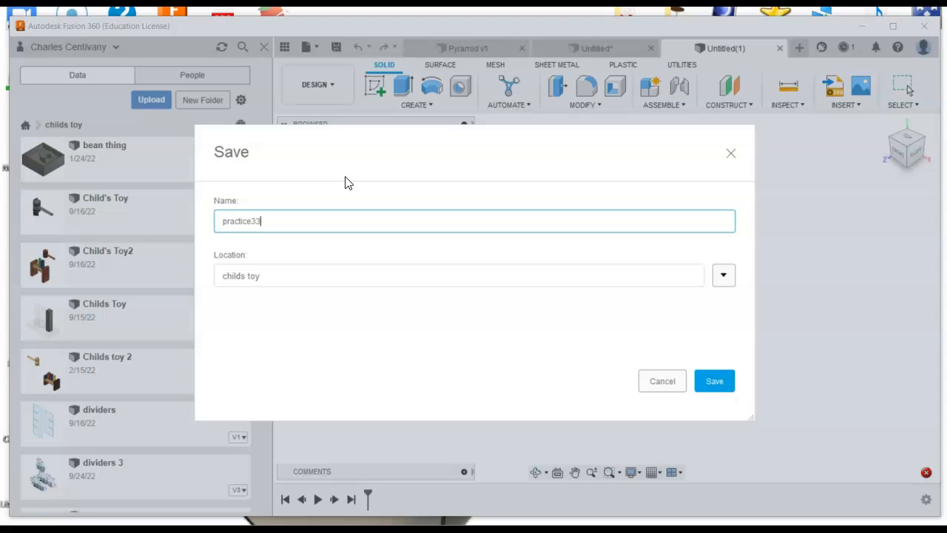
key(Return)
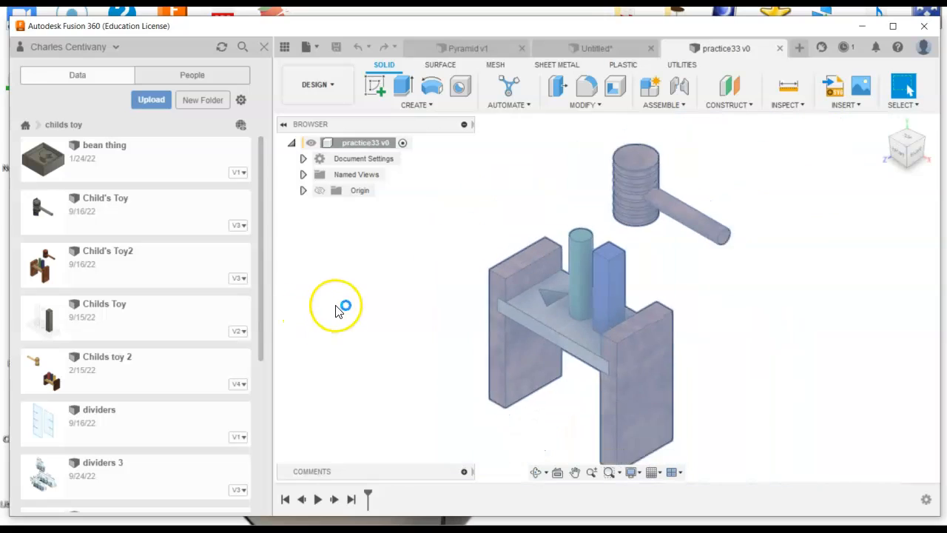
Insert two Child's Toy2 components, moving the second about -6.174 in along X and 9.094 in along Z
click(863, 426)
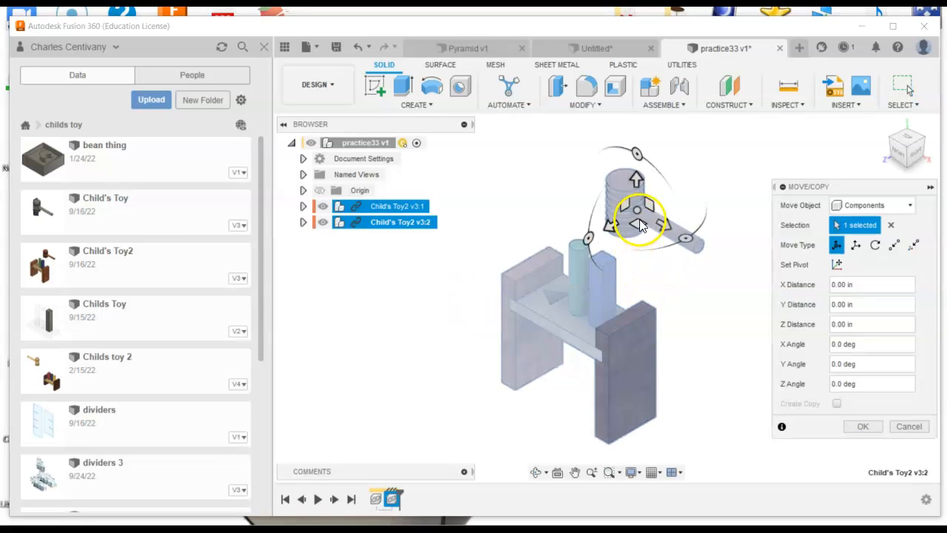
drag(637, 225, 433, 248)
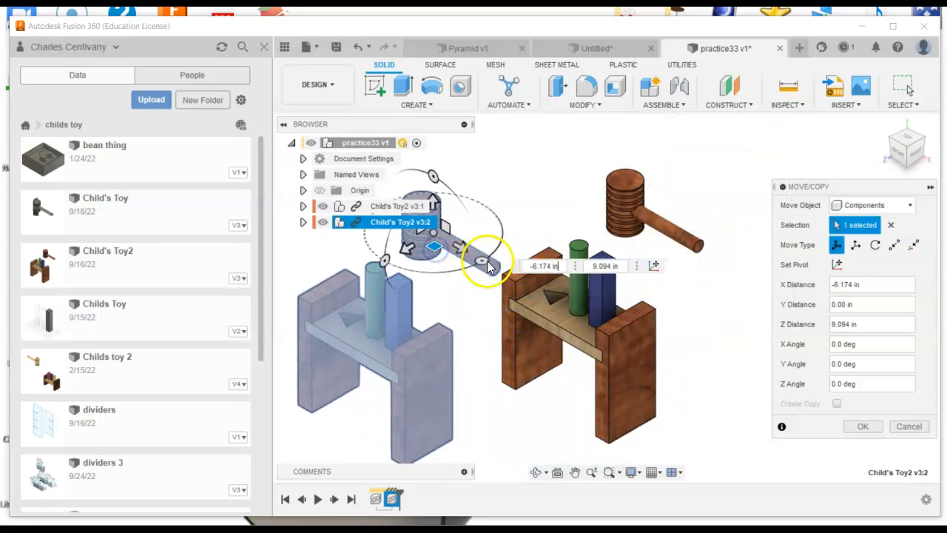
click(861, 427)
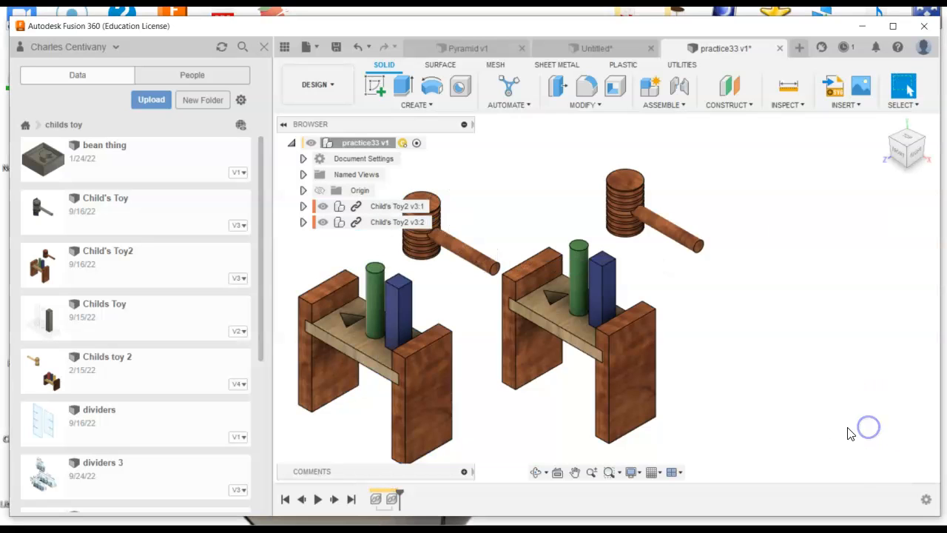
scroll(474, 337, down, 5)
scroll(473, 338, up, 3)
scroll(473, 339, down, 2)
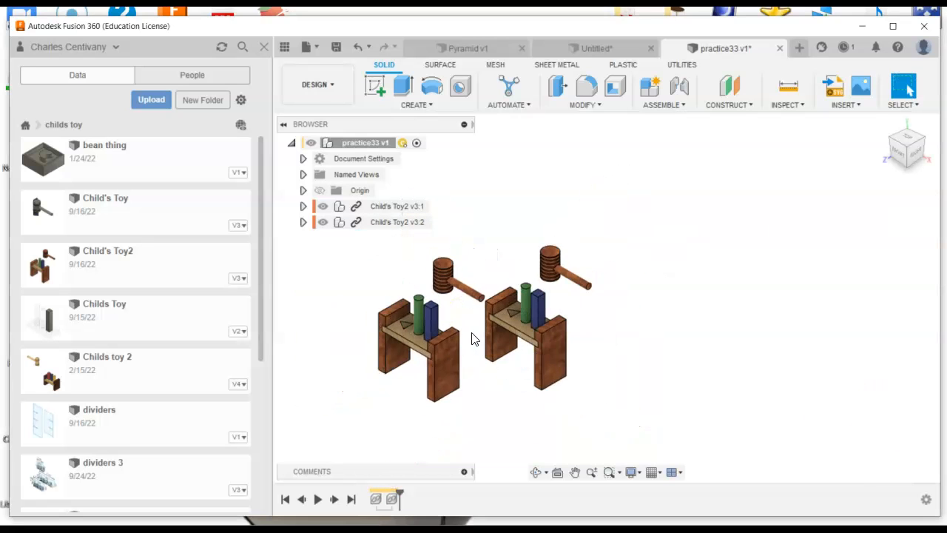
click(263, 49)
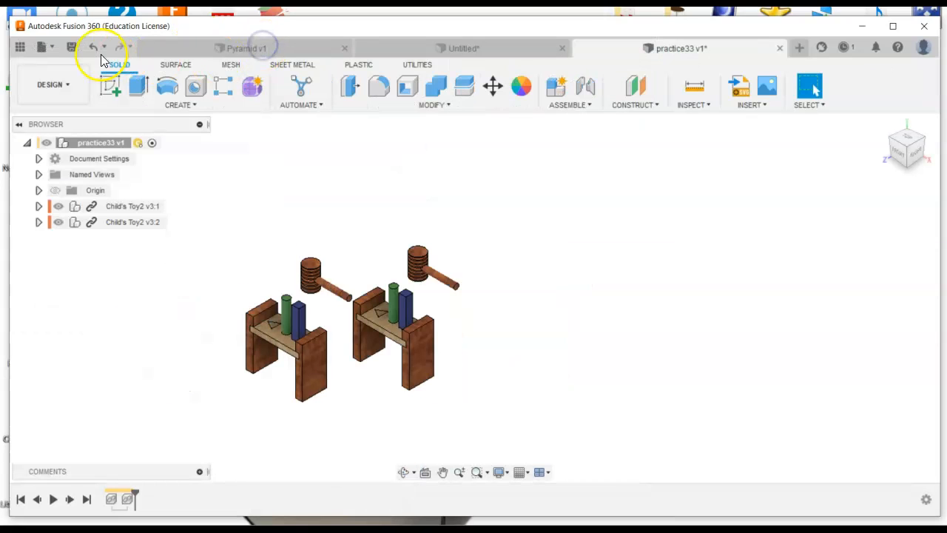
Create another new blank design alongside practice33
click(44, 48)
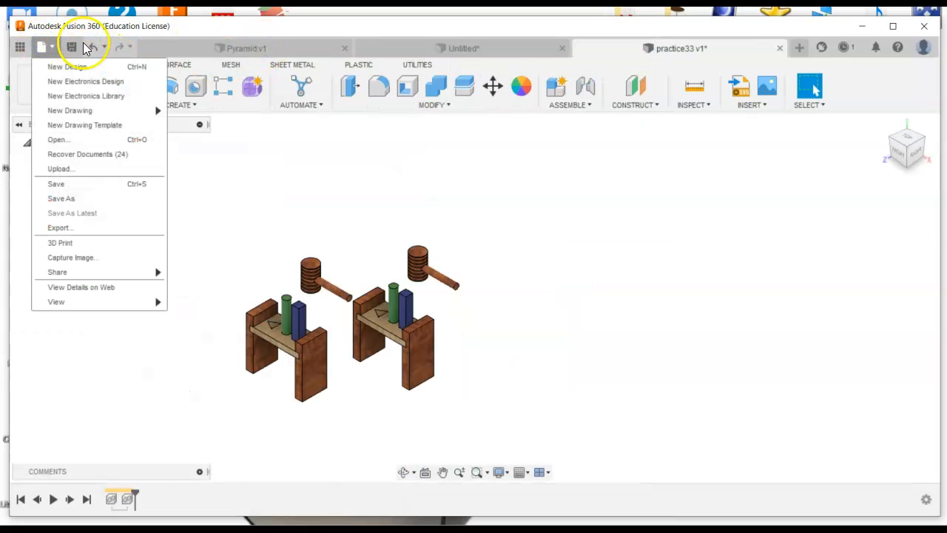
click(59, 66)
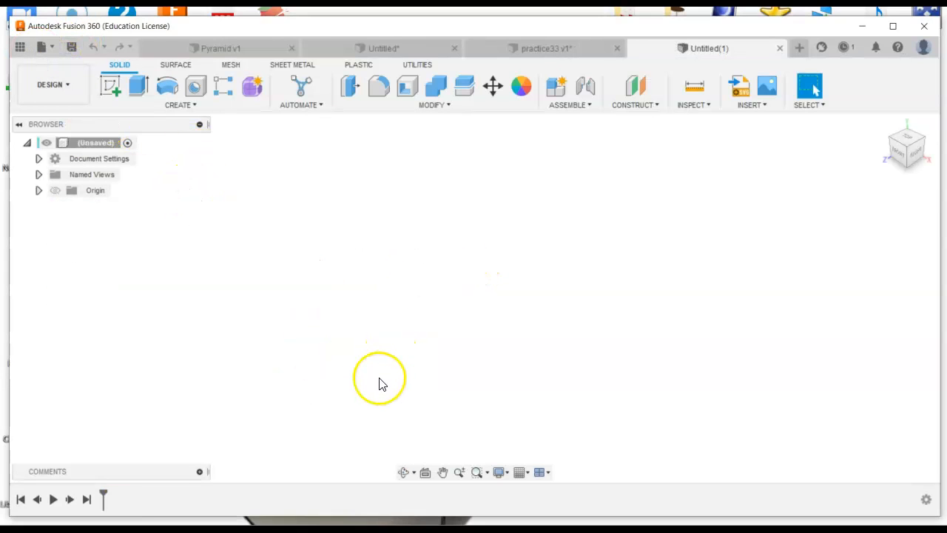
click(20, 49)
click(256, 42)
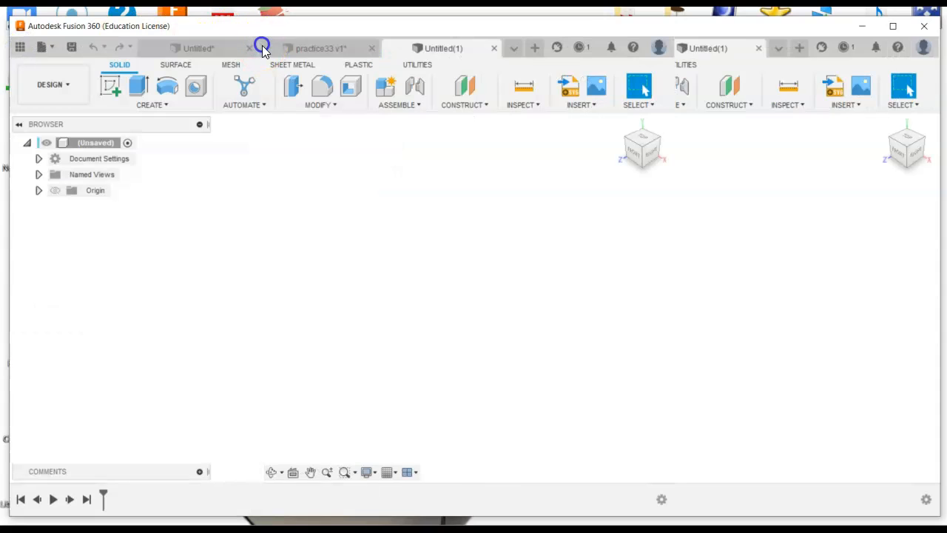
click(47, 47)
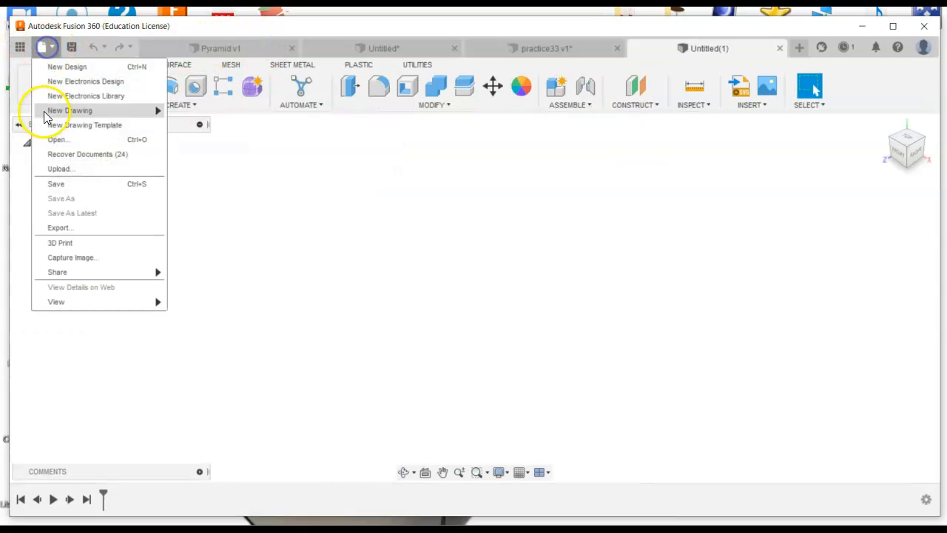
click(57, 228)
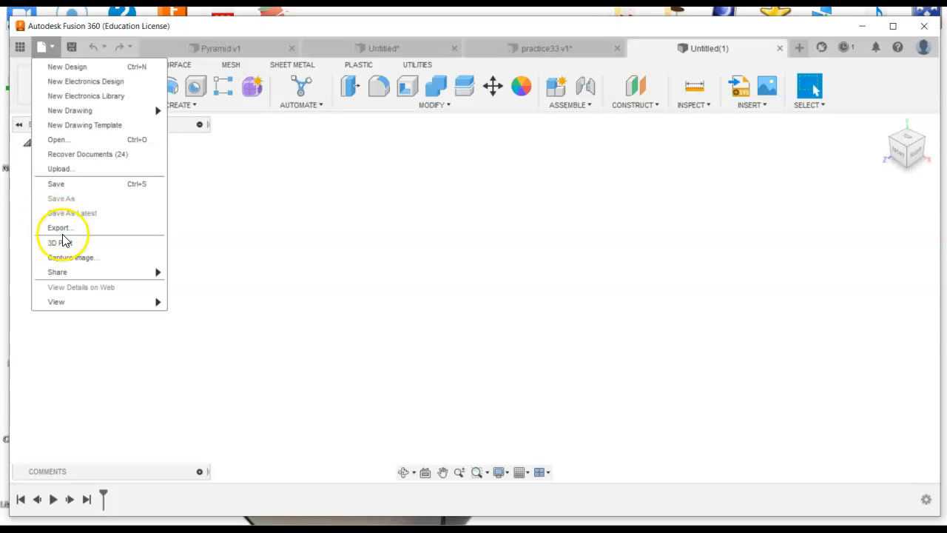
click(334, 266)
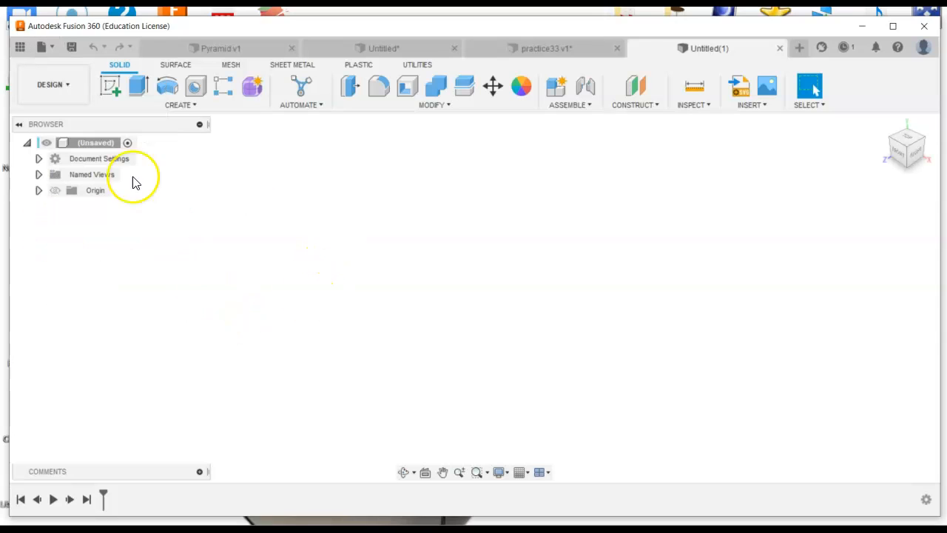
Start a new sketch on the horizontal origin plane
click(110, 88)
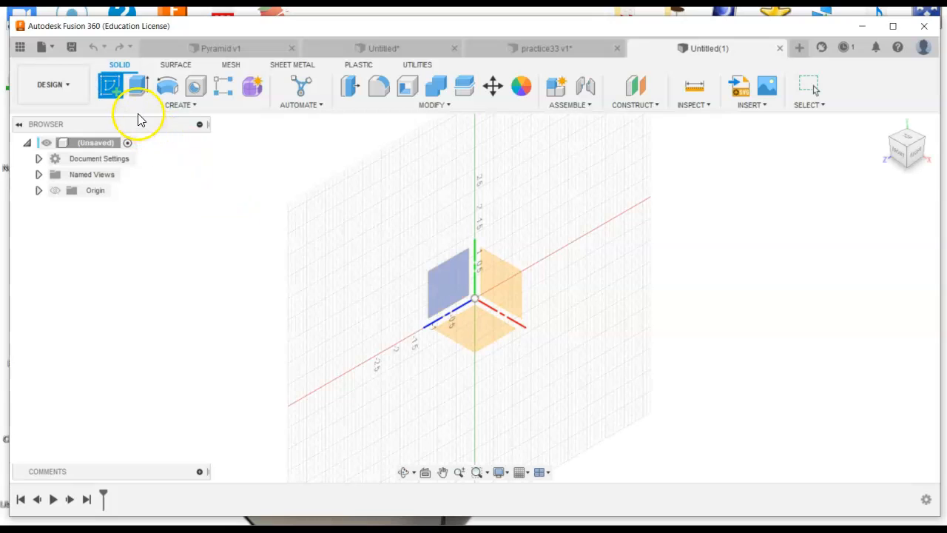
click(433, 313)
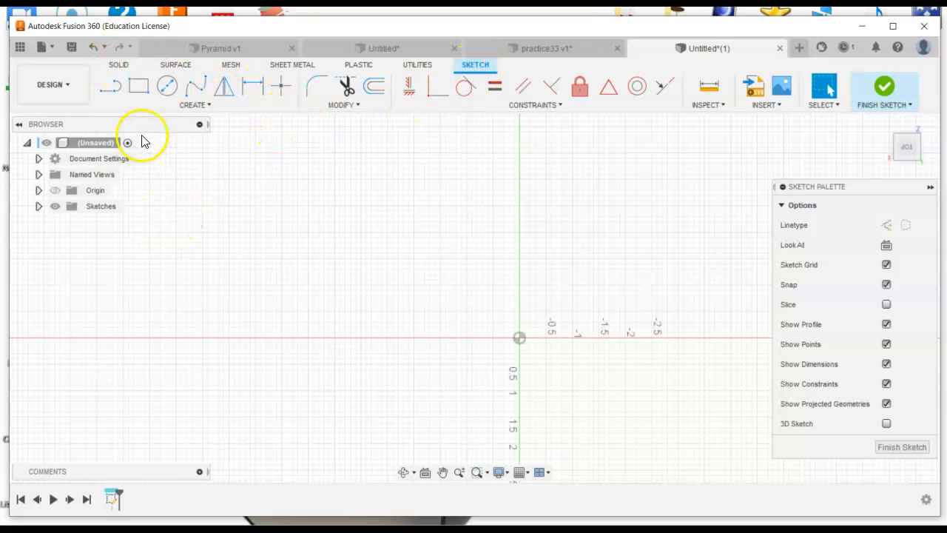
click(148, 105)
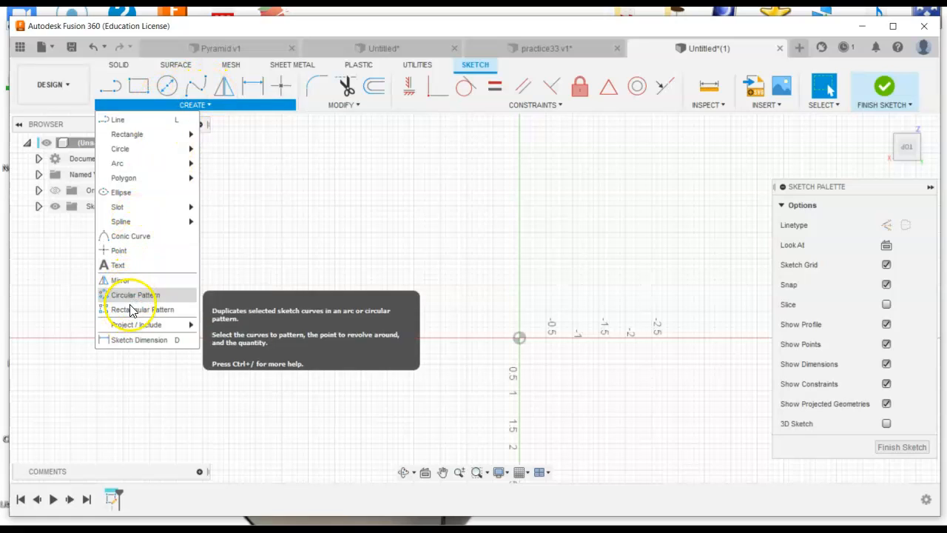
click(340, 104)
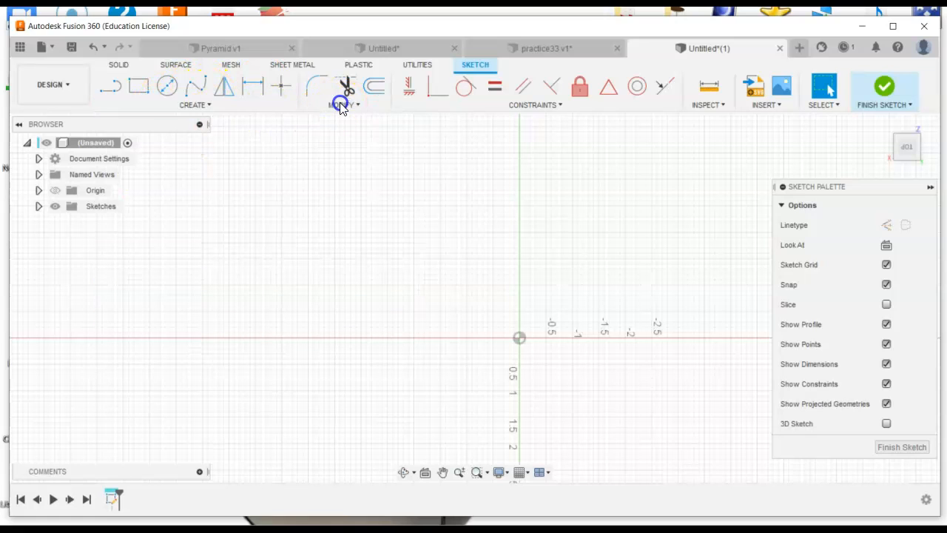
click(336, 106)
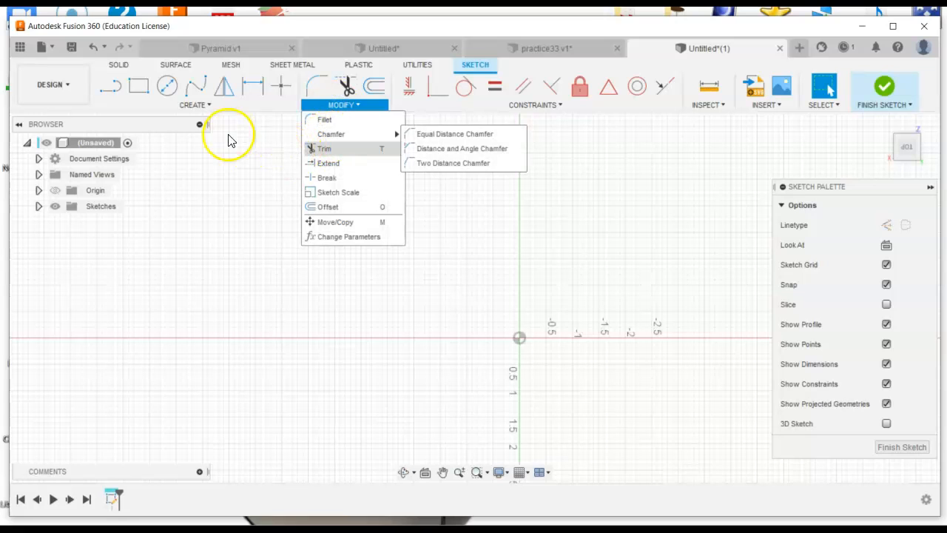
mouse_move(342, 107)
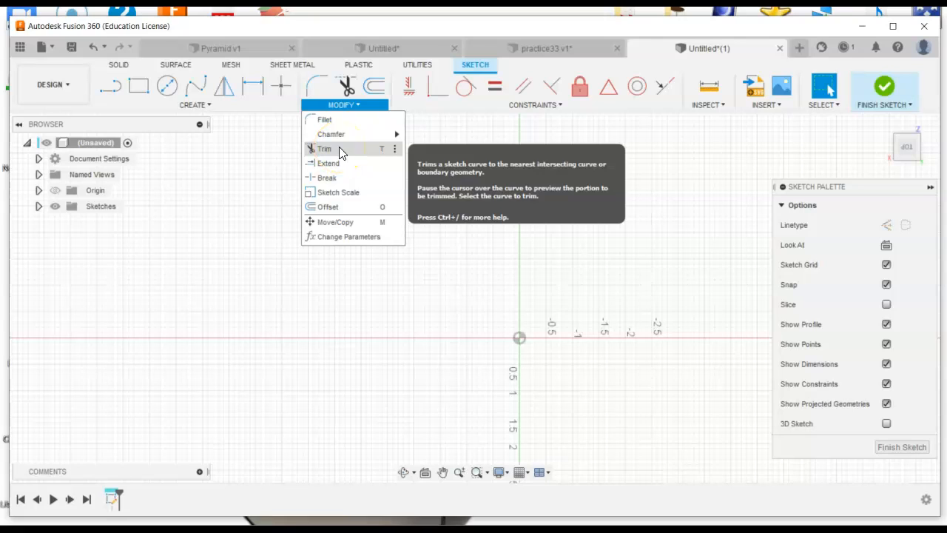
click(442, 110)
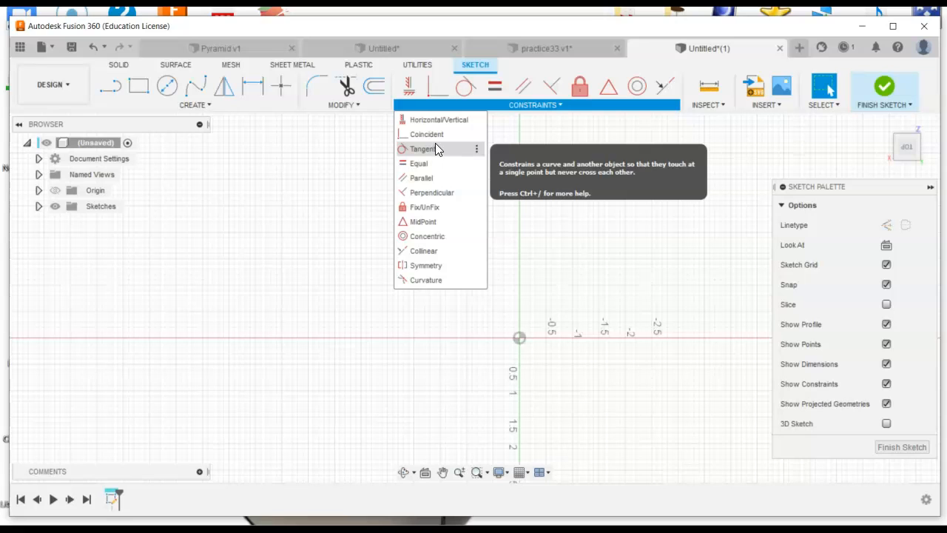
Sketch a center-diameter circle near the origin, clear of both axes
click(164, 85)
click(455, 254)
click(501, 260)
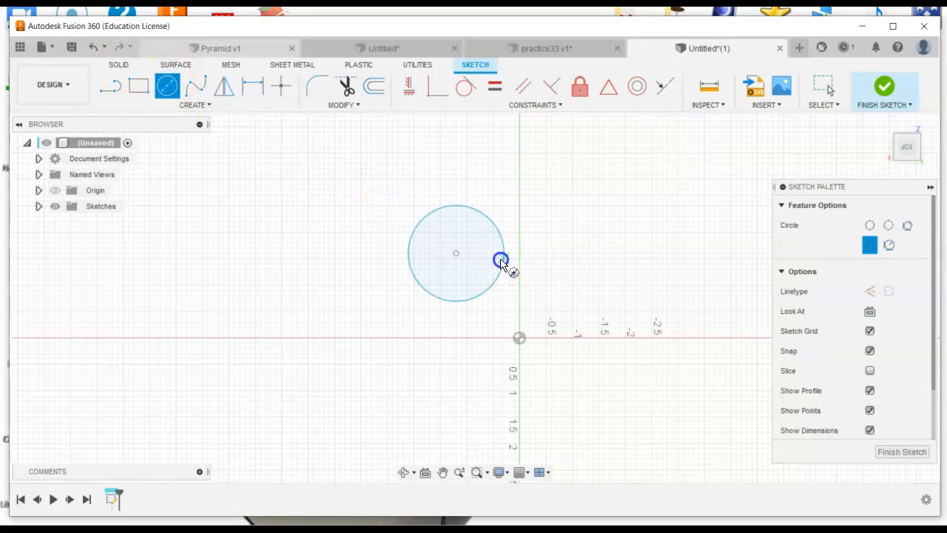
right_click(554, 253)
click(596, 249)
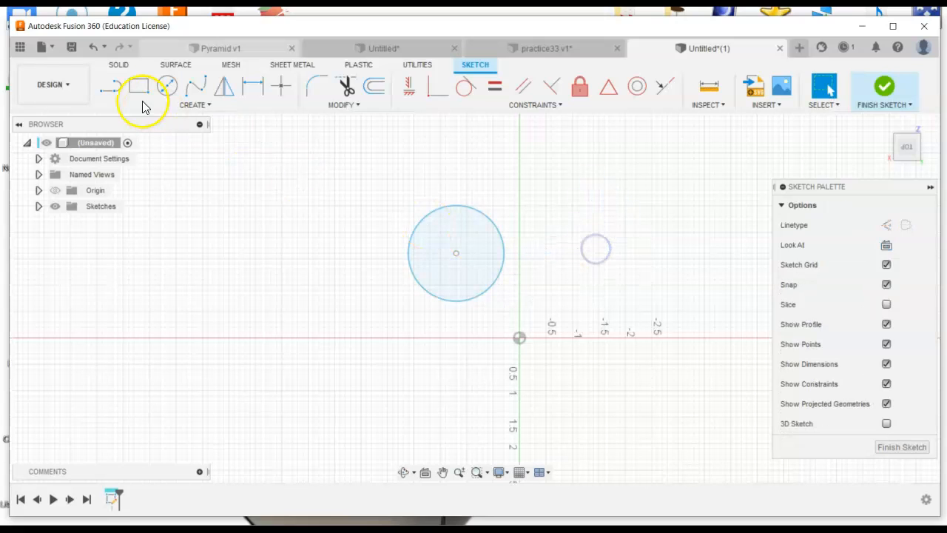
Sketch a long slanted line beside the circle with a short perpendicular segment at its end
click(111, 87)
click(355, 163)
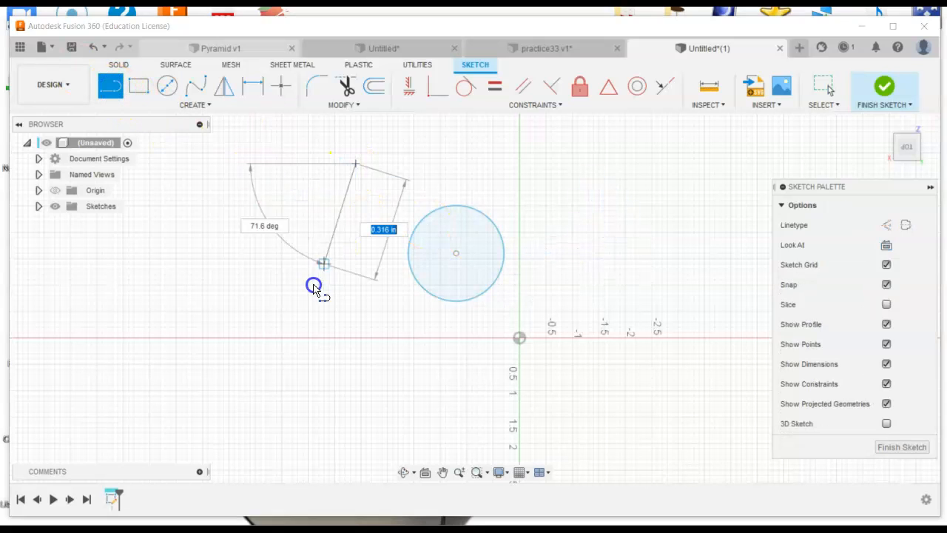
click(295, 328)
right_click(375, 309)
right_click(393, 289)
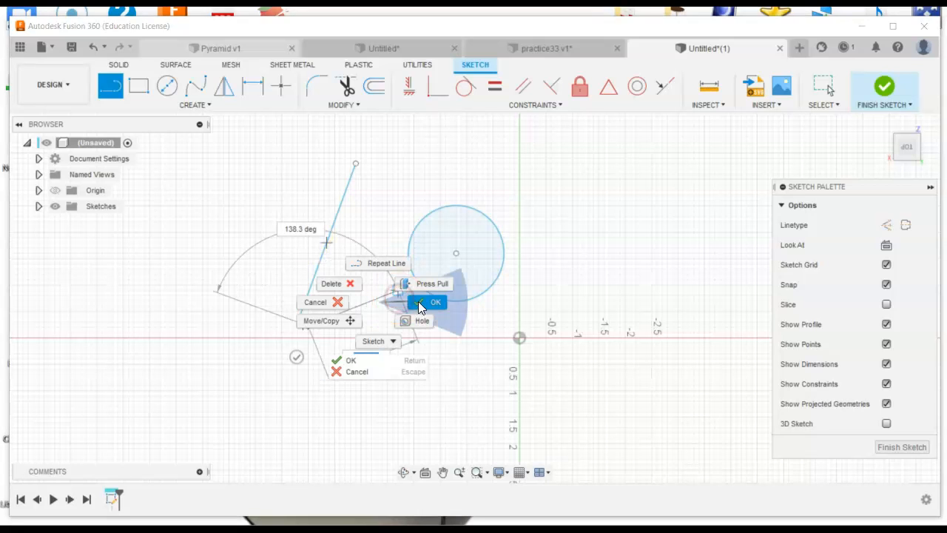
click(420, 306)
Apply a Tangent constraint between the long slanted line and the circle
mouse_move(418, 306)
shift+middle_down()
mouse_move(328, 279)
mouse_move(493, 370)
mouse_move(585, 282)
shift+middle_up()
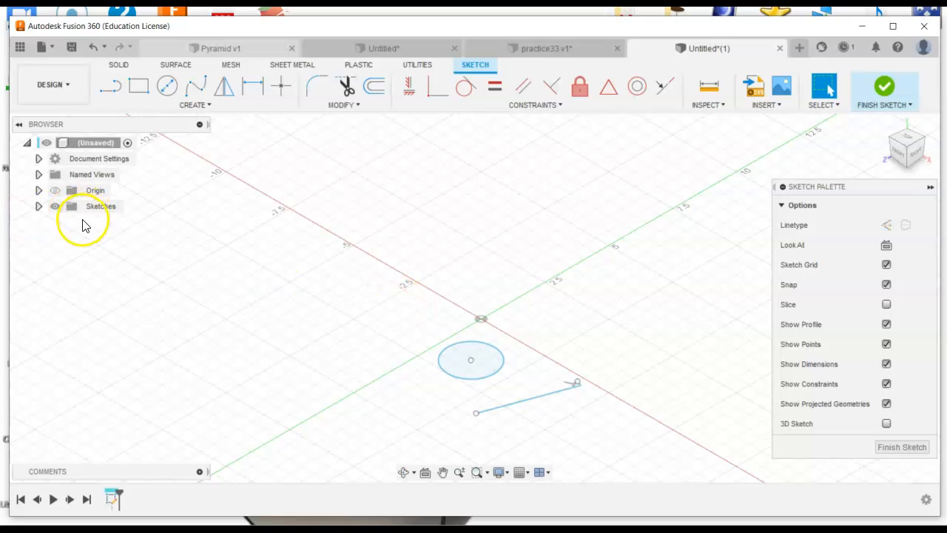
click(910, 143)
scroll(450, 333, down, 3)
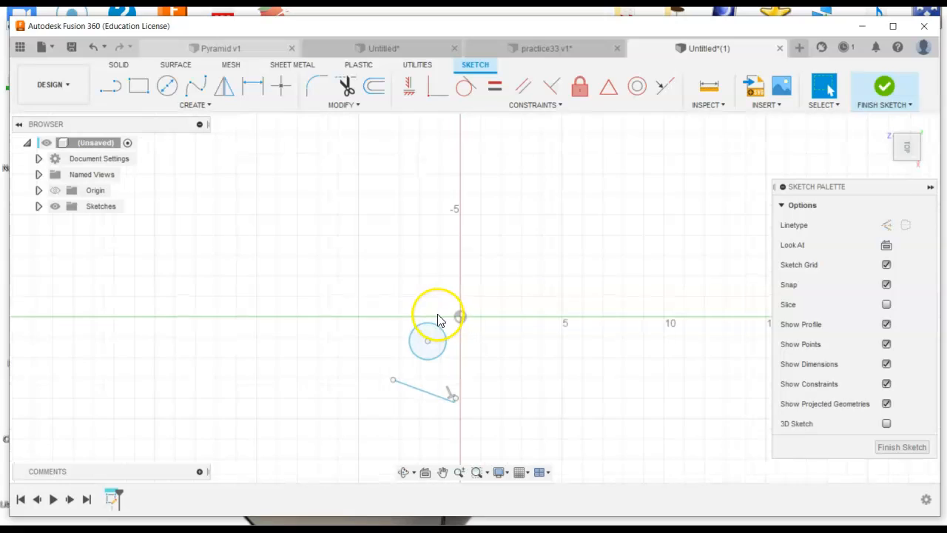
middle_drag(438, 321, 411, 208)
click(523, 105)
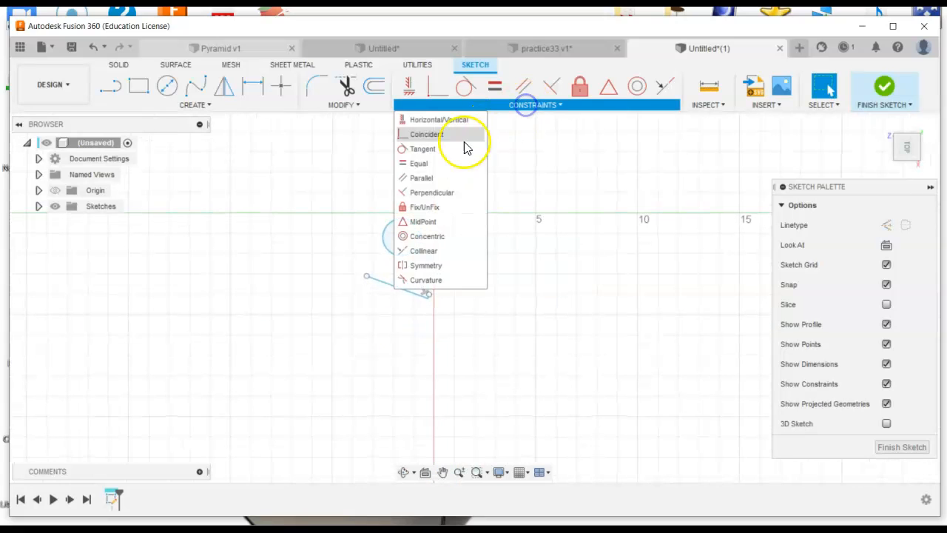
click(422, 149)
click(391, 284)
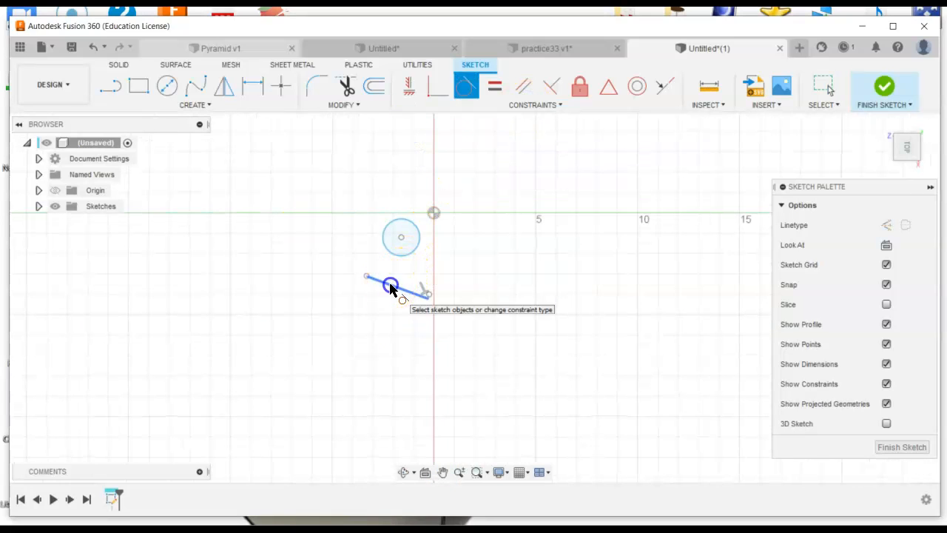
click(402, 254)
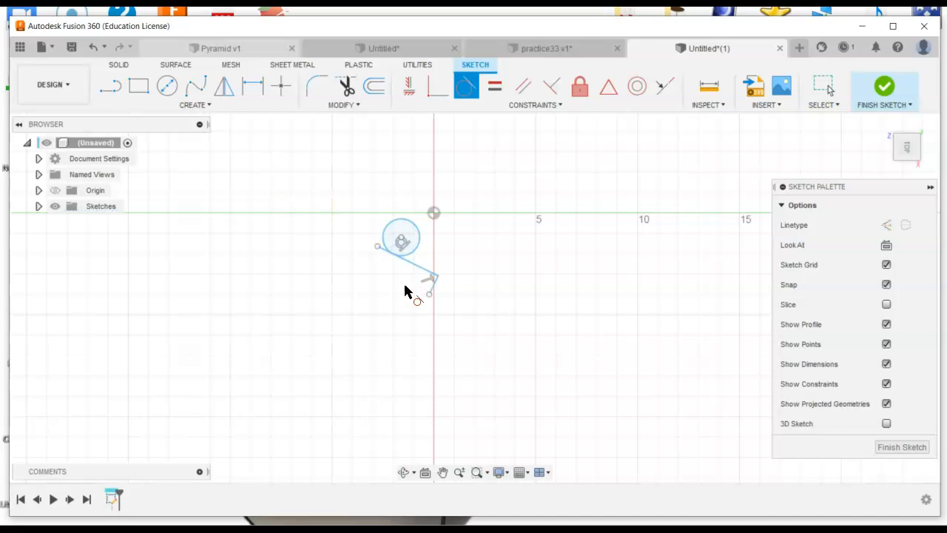
scroll(402, 280, up, 3)
scroll(397, 272, up, 3)
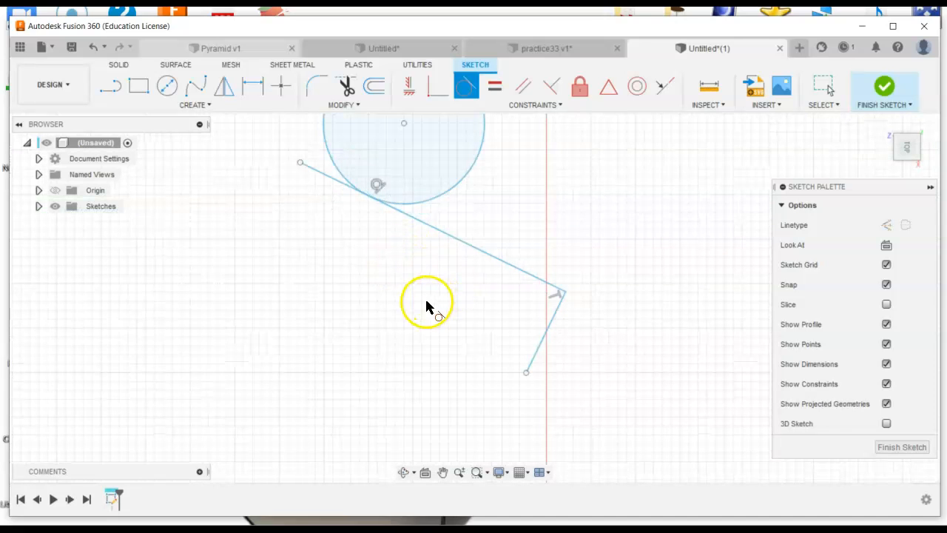
right_click(306, 298)
click(346, 296)
Reposition the constrained sketch geometry to test how the tangent line and circle move together
mouse_move(527, 275)
mouse_down()
mouse_move(375, 270)
mouse_move(518, 336)
mouse_up()
drag(657, 400, 446, 288)
scroll(465, 265, down, 3)
scroll(465, 265, up, 2)
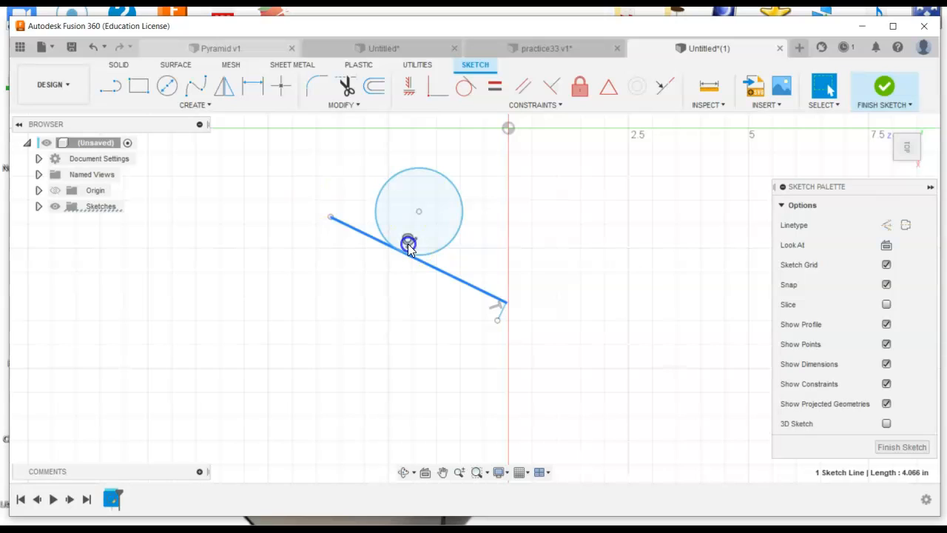
Delete the tangent constraint between the long line and the circle
click(407, 242)
key(Delete)
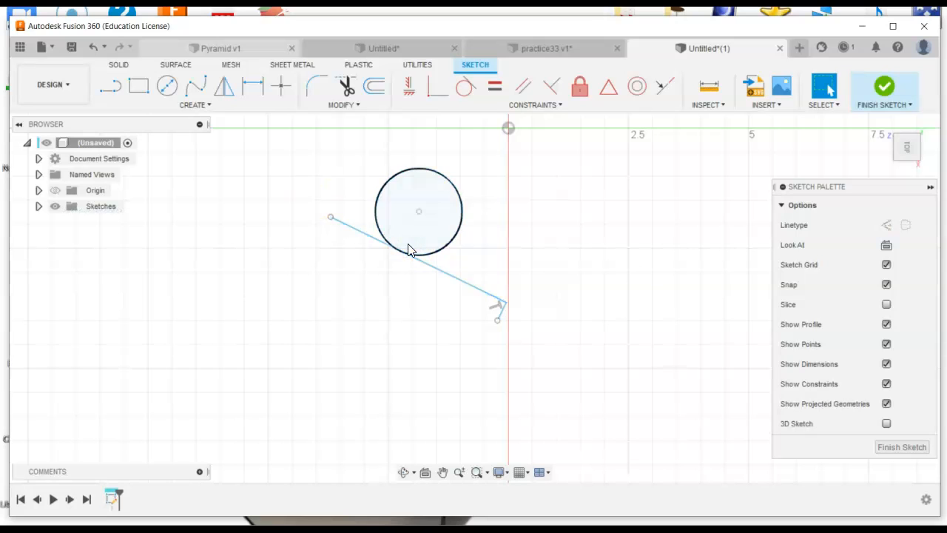
Move the long slanted line down, clear of the circle, and finish the sketch
drag(470, 287, 449, 373)
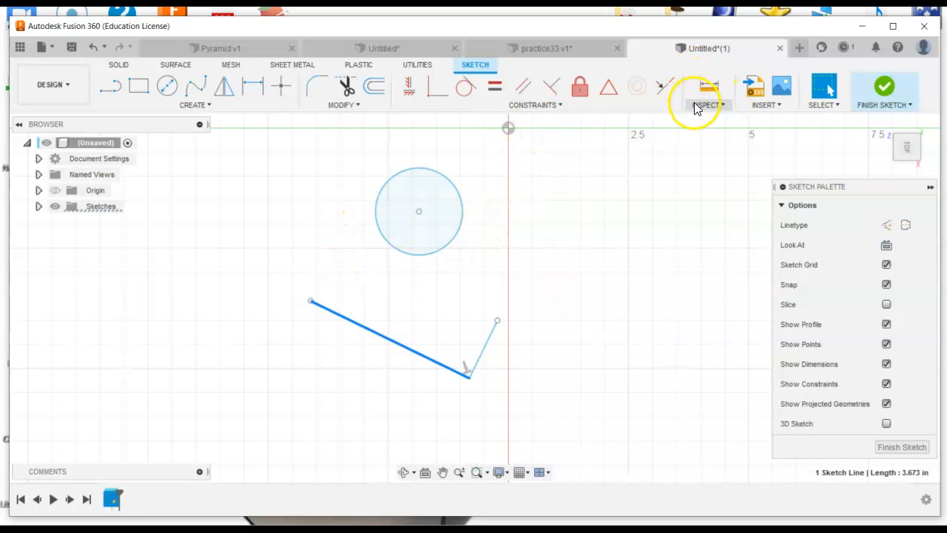
click(882, 90)
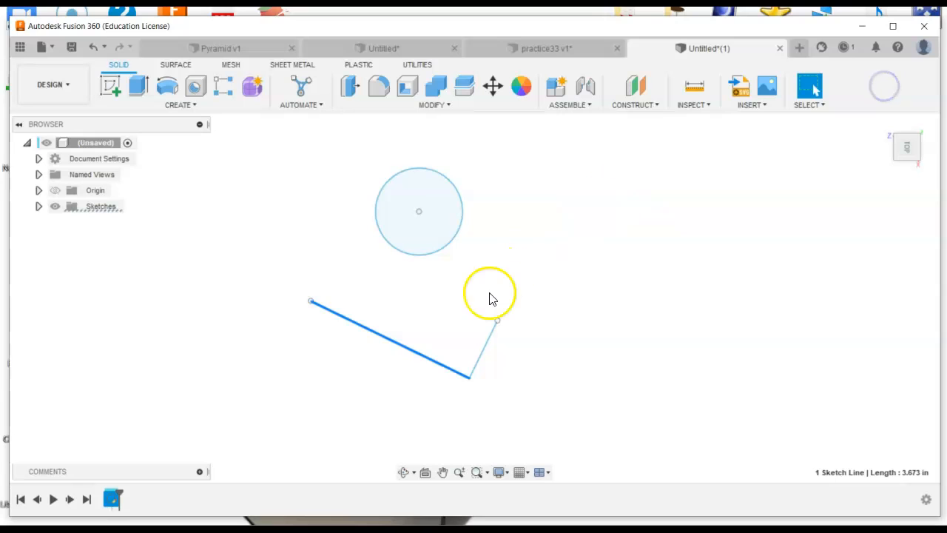
Revolve the circle profile 360 degrees on one side about the long slanted line as a new body
scroll(494, 274, down, 2)
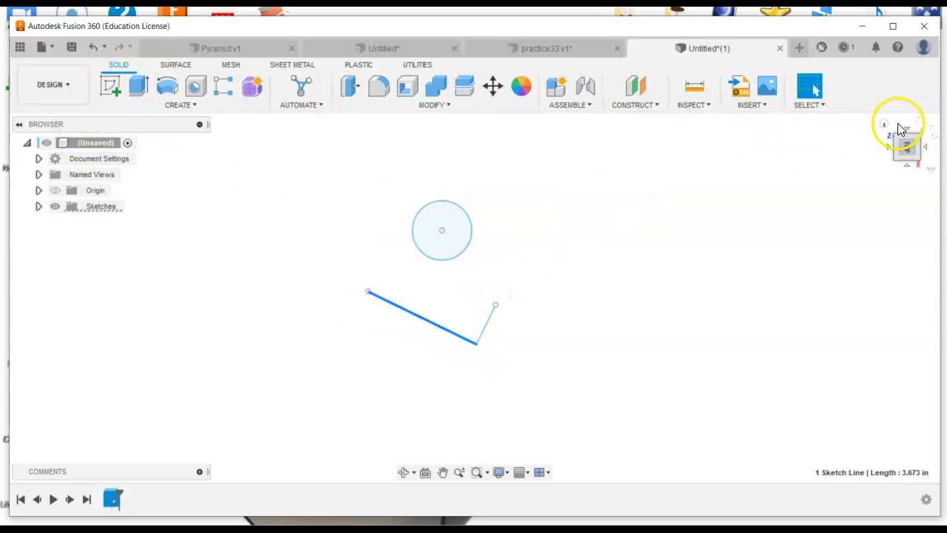
click(883, 124)
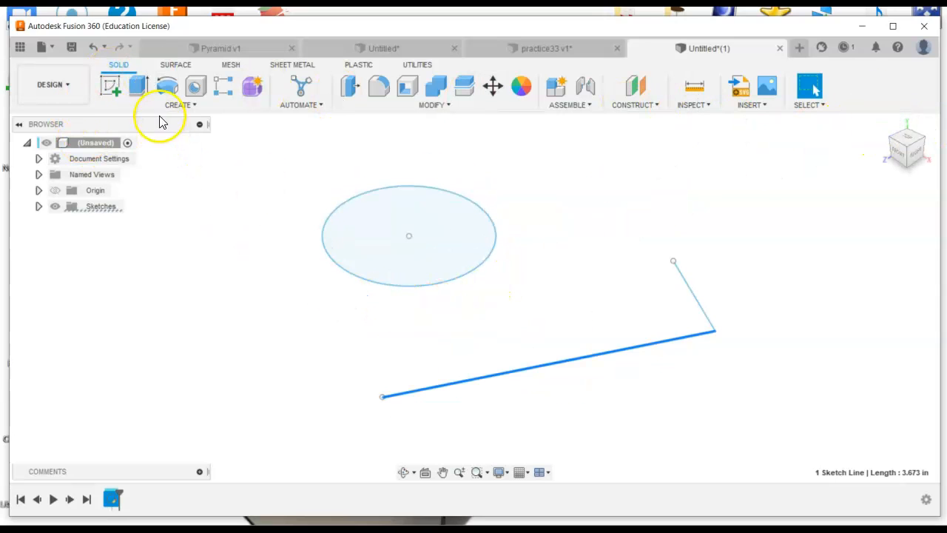
click(168, 86)
click(392, 264)
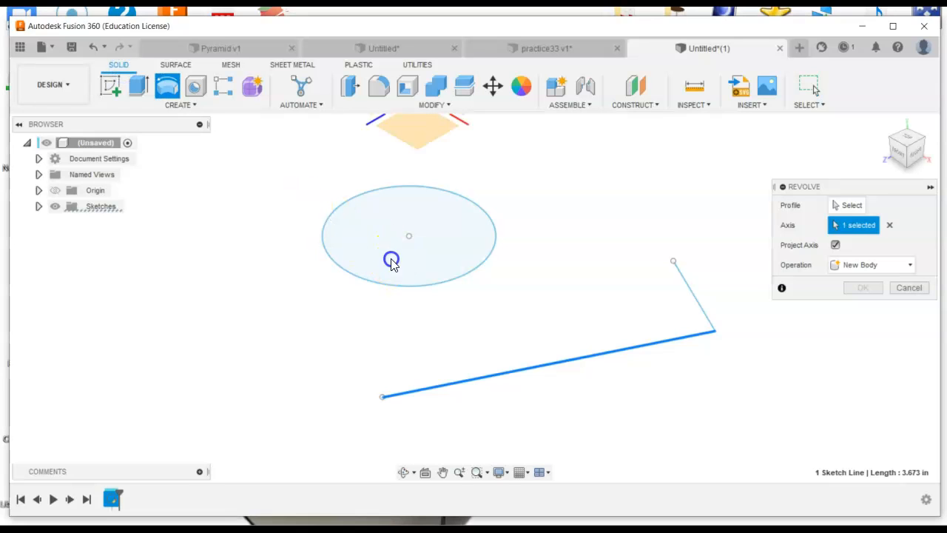
click(849, 205)
click(391, 261)
click(500, 302)
click(862, 346)
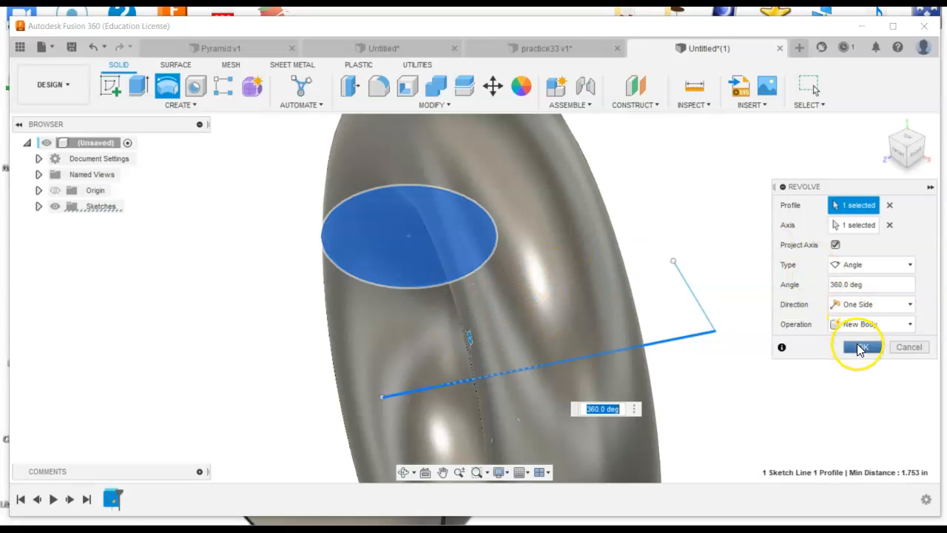
Examine the revolved ring from several angles and display the list of solid creation tools
scroll(629, 279, down, 5)
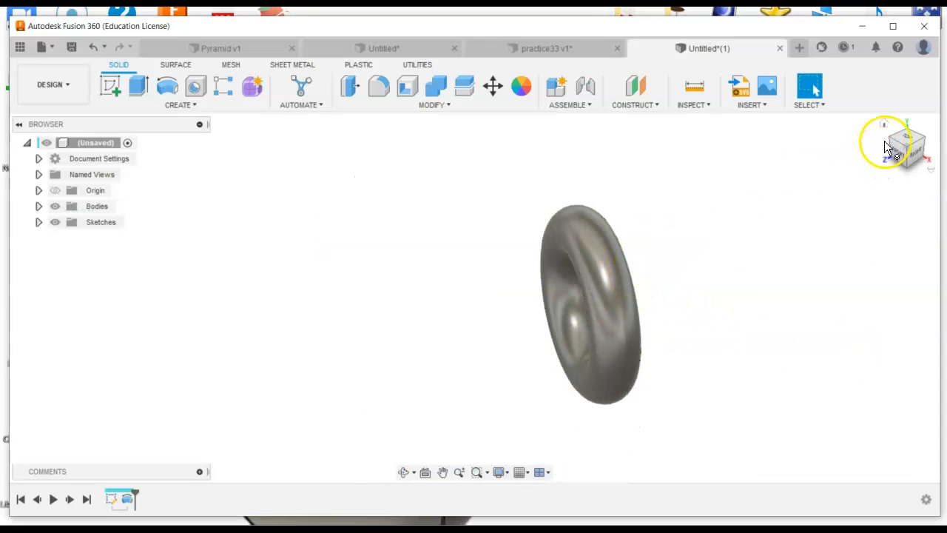
click(884, 131)
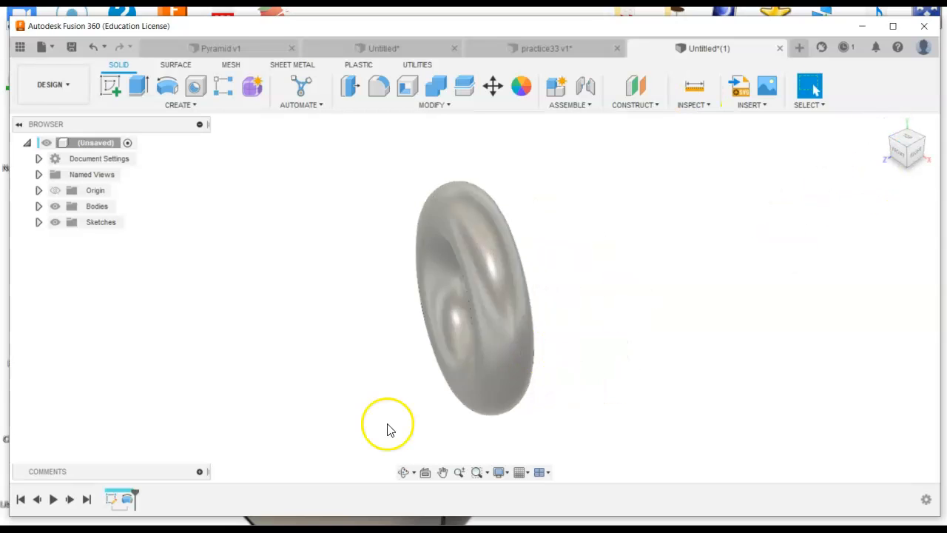
click(406, 473)
drag(402, 412, 476, 169)
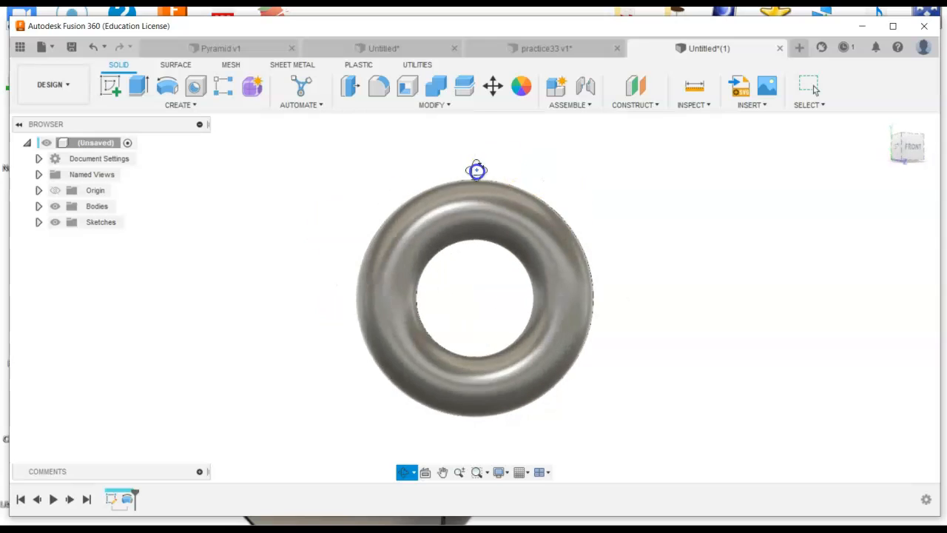
drag(508, 350, 517, 292)
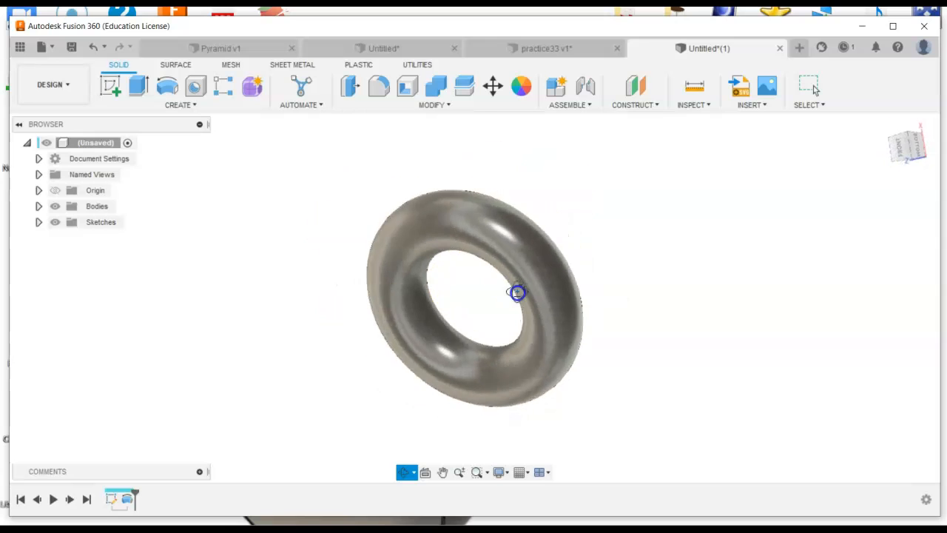
click(145, 106)
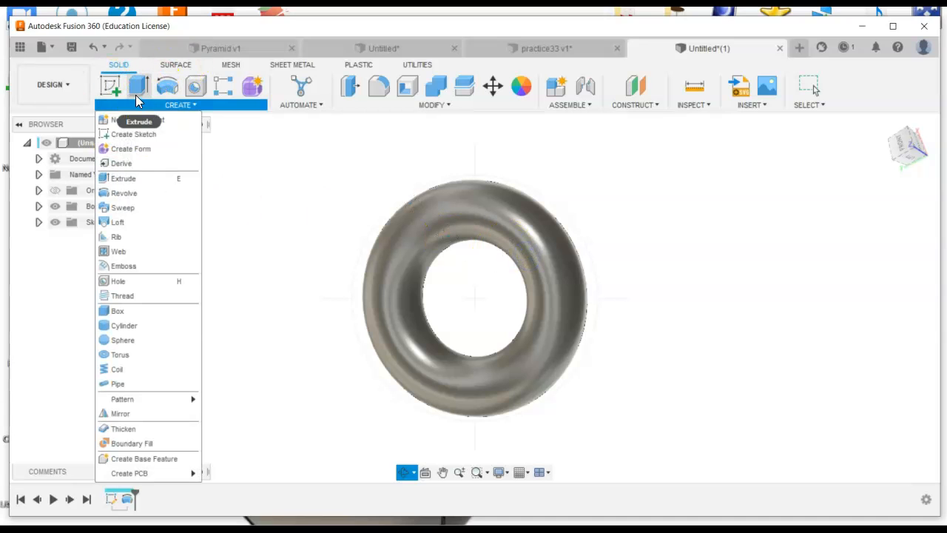